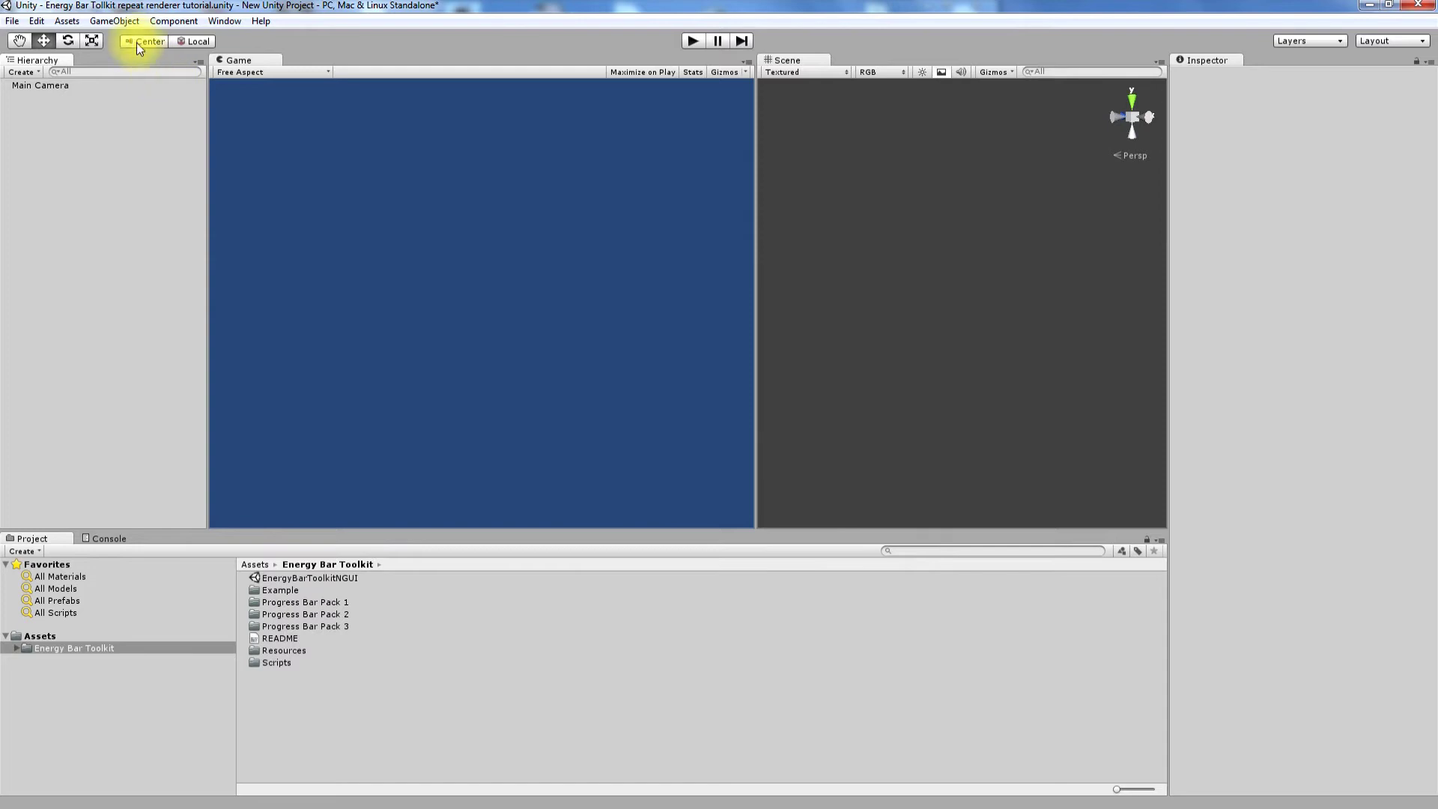
# Create an empty GameObject and rename it heartsBar
pyautogui.click(114, 22)
pyautogui.click(145, 39)
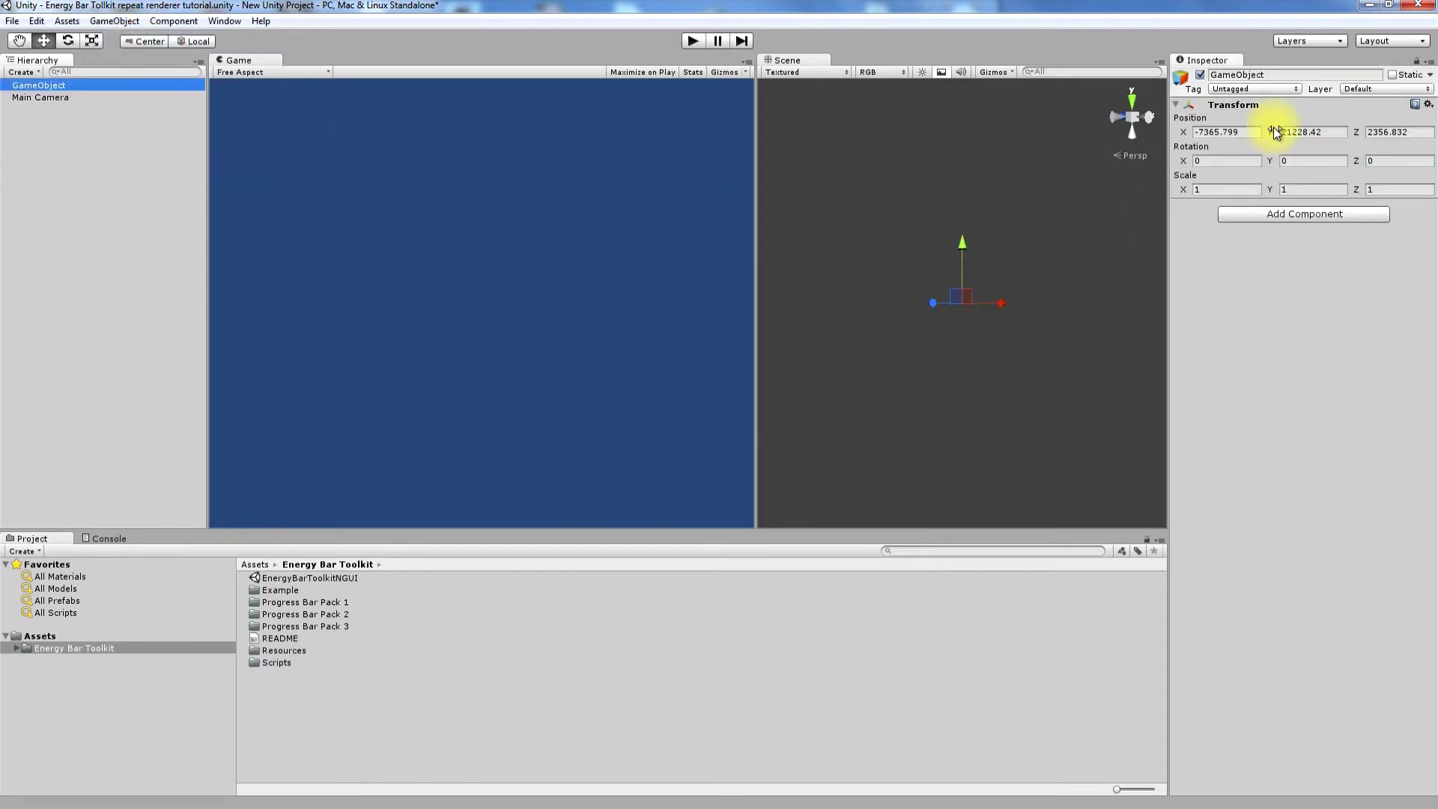
pyautogui.click(1274, 74)
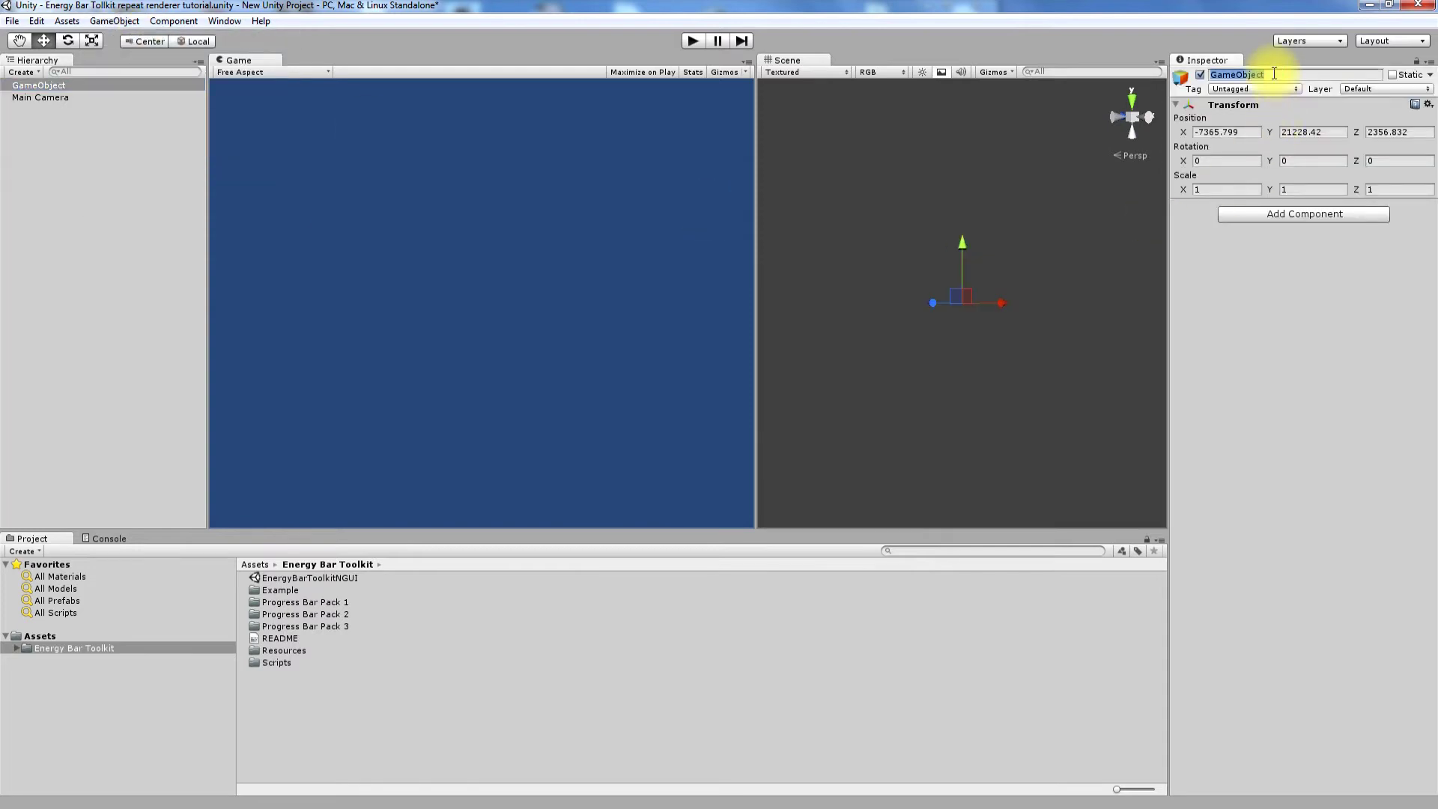
pyautogui.write('heartsBar')
pyautogui.click(1258, 306)
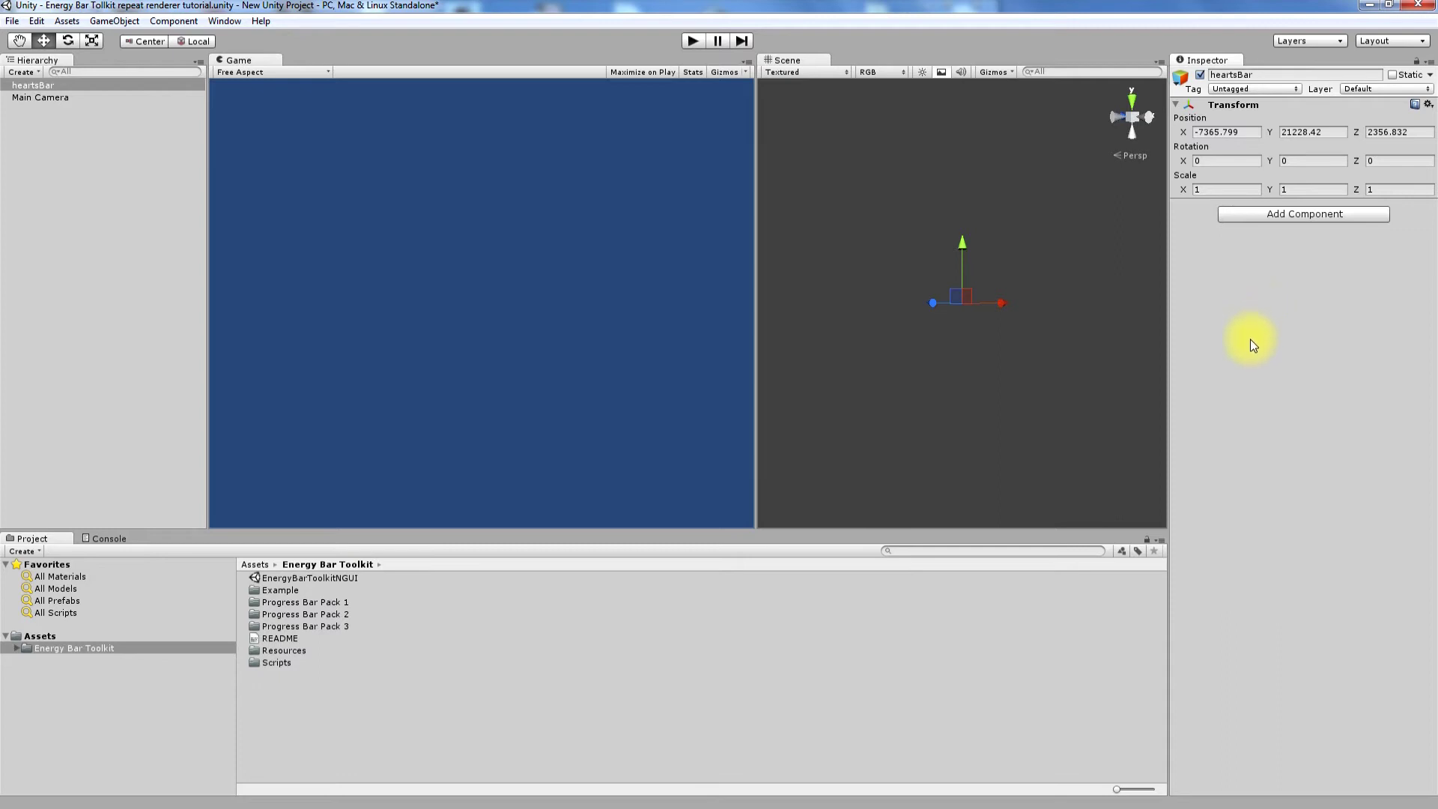
# Attach the EnergyBarRepeatRenderer script from Energy Bar Toolkit/Scripts to heartsBar
pyautogui.click(96, 648)
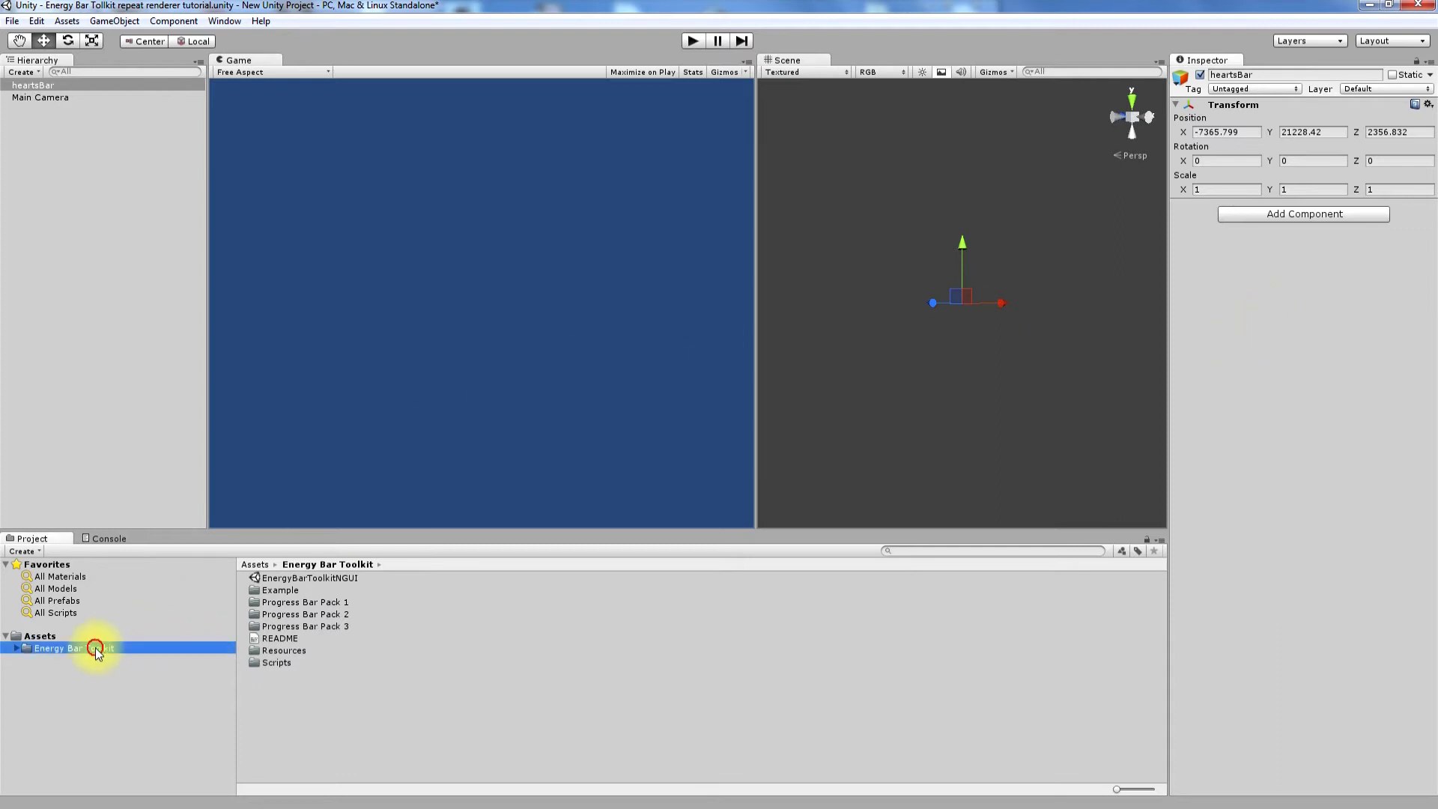
pyautogui.doubleClick(277, 663)
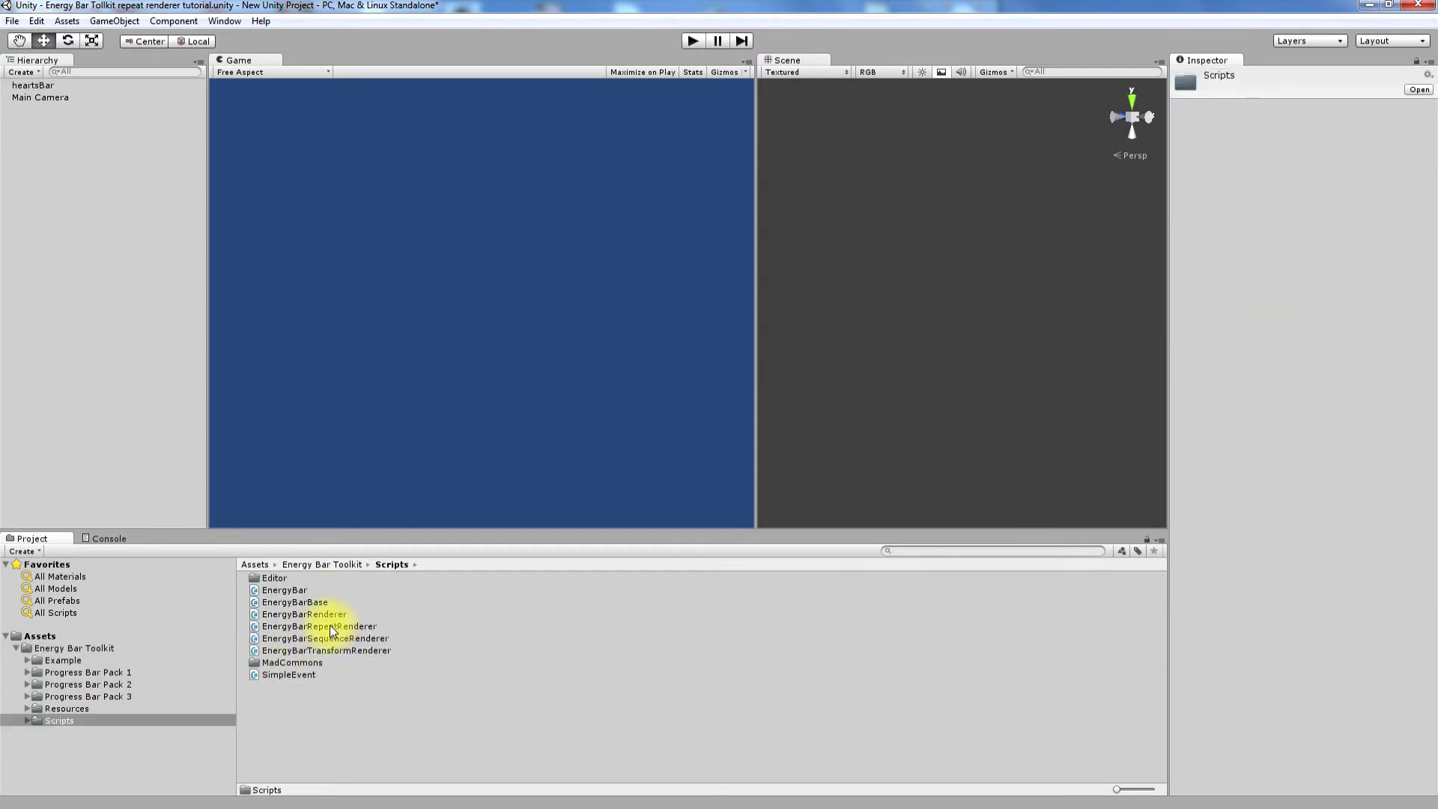
pyautogui.moveTo(330, 627); pyautogui.dragTo(41, 91)
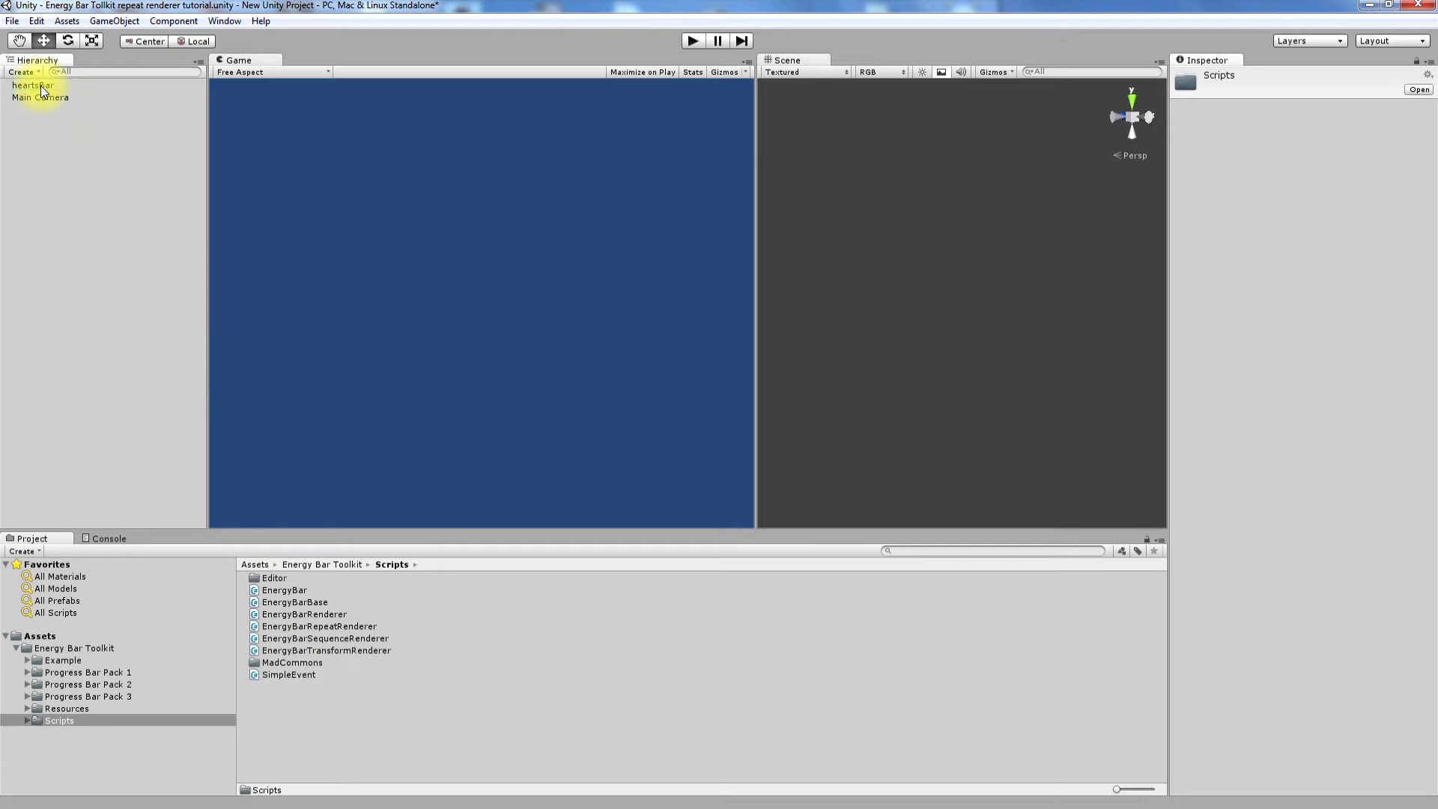
pyautogui.click(41, 85)
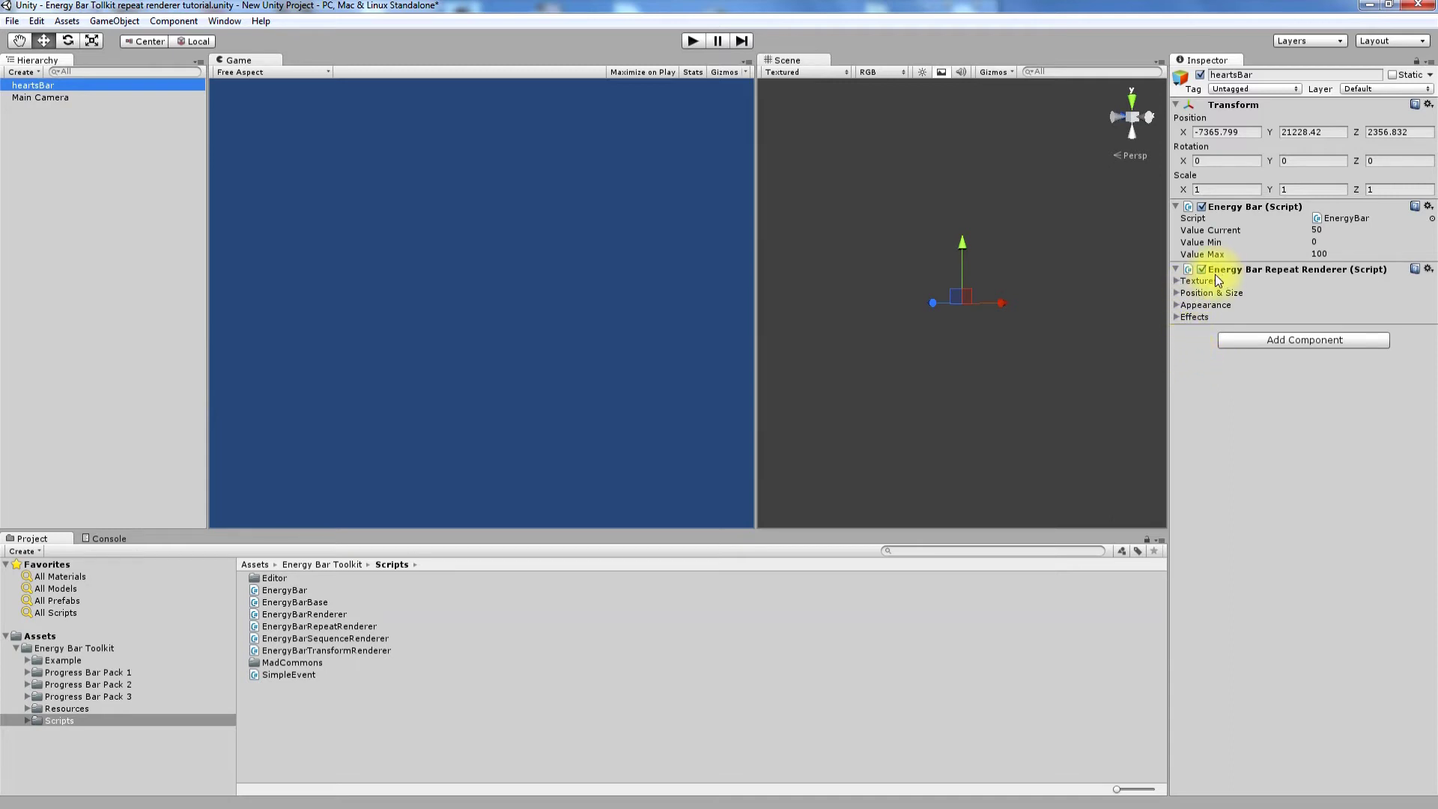
# Expand and collapse the Textures, Position & Size, Appearance and Effects foldouts of the repeat renderer
pyautogui.click(1176, 281)
pyautogui.click(1176, 282)
pyautogui.click(1175, 293)
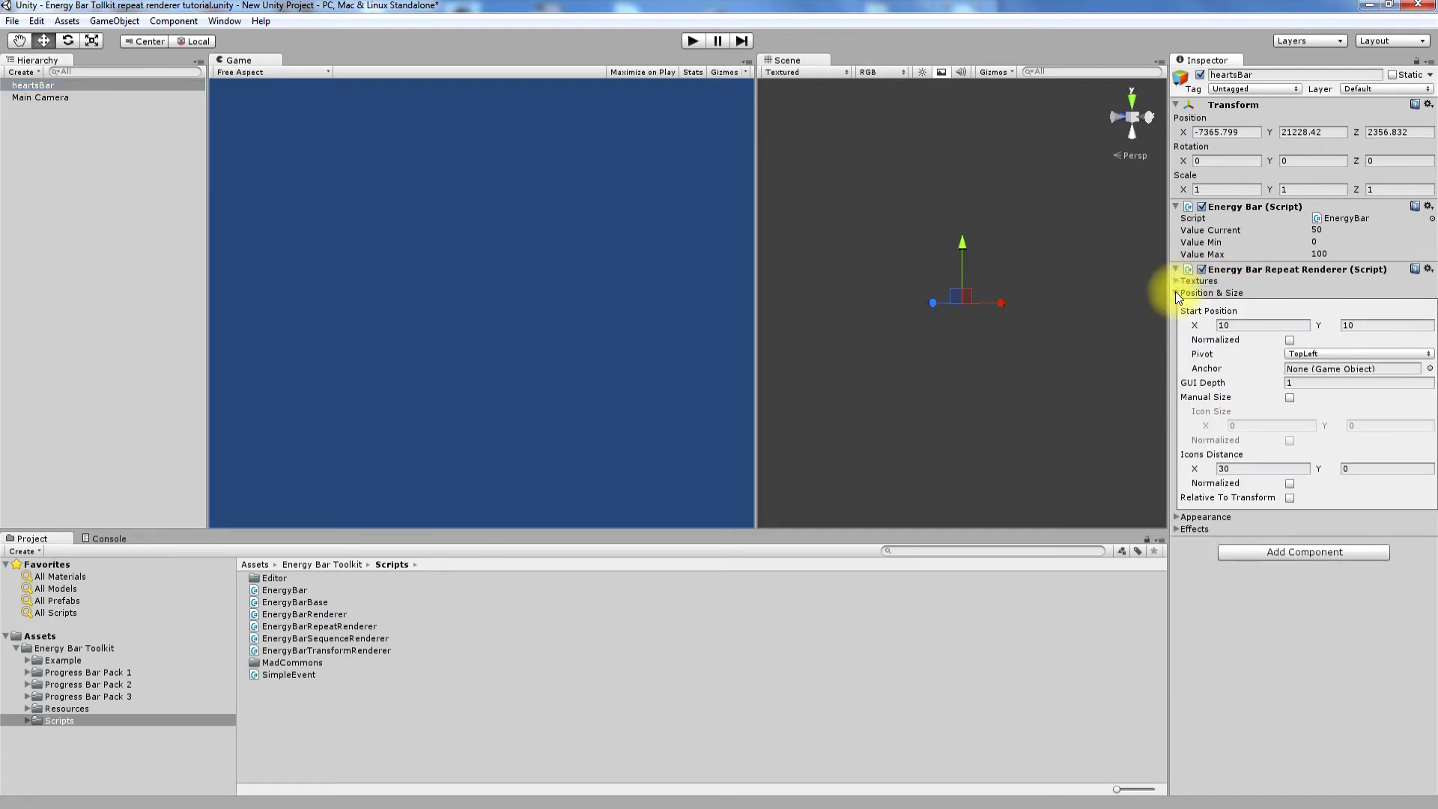
pyautogui.click(1175, 293)
pyautogui.click(1177, 305)
pyautogui.click(1176, 305)
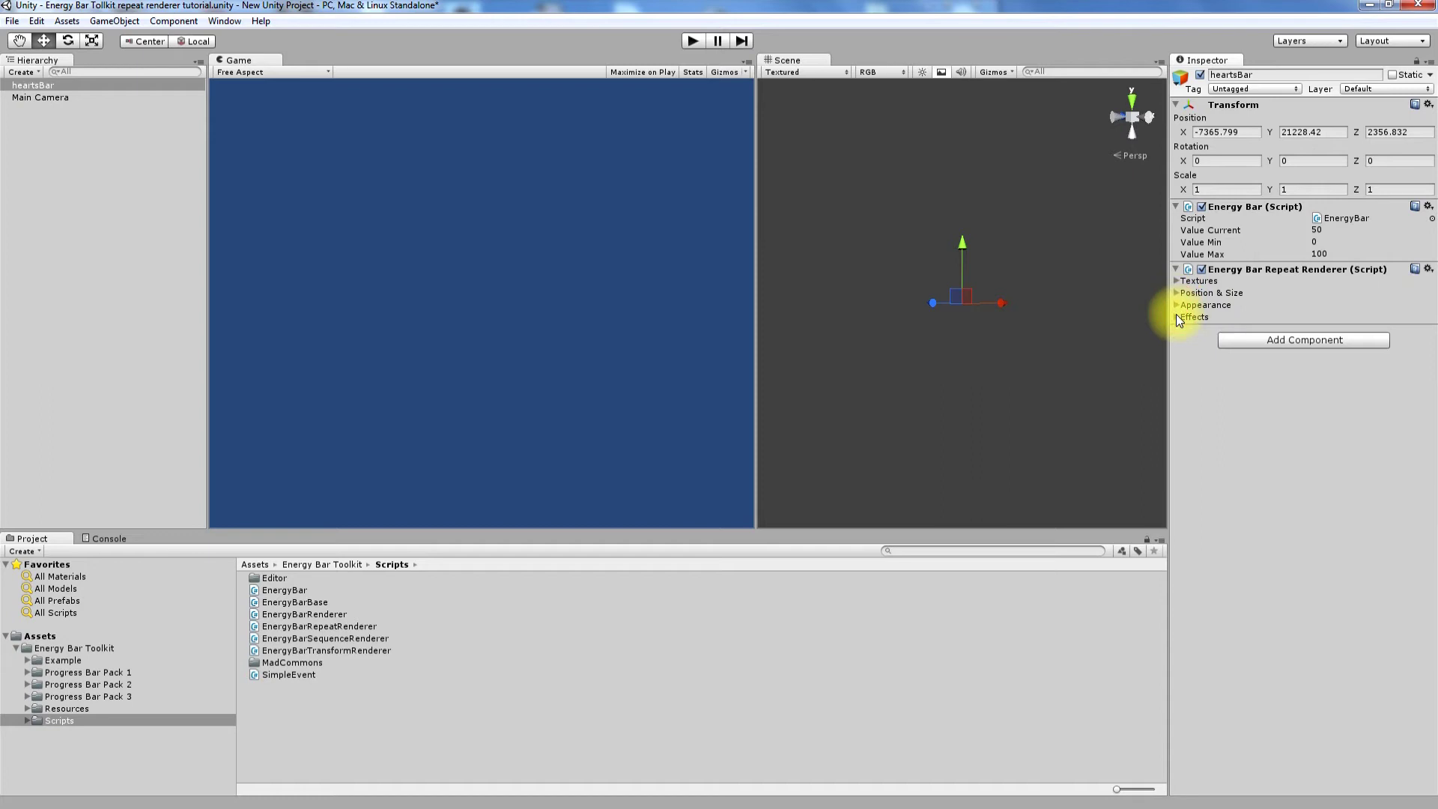
pyautogui.click(1176, 317)
pyautogui.click(1177, 317)
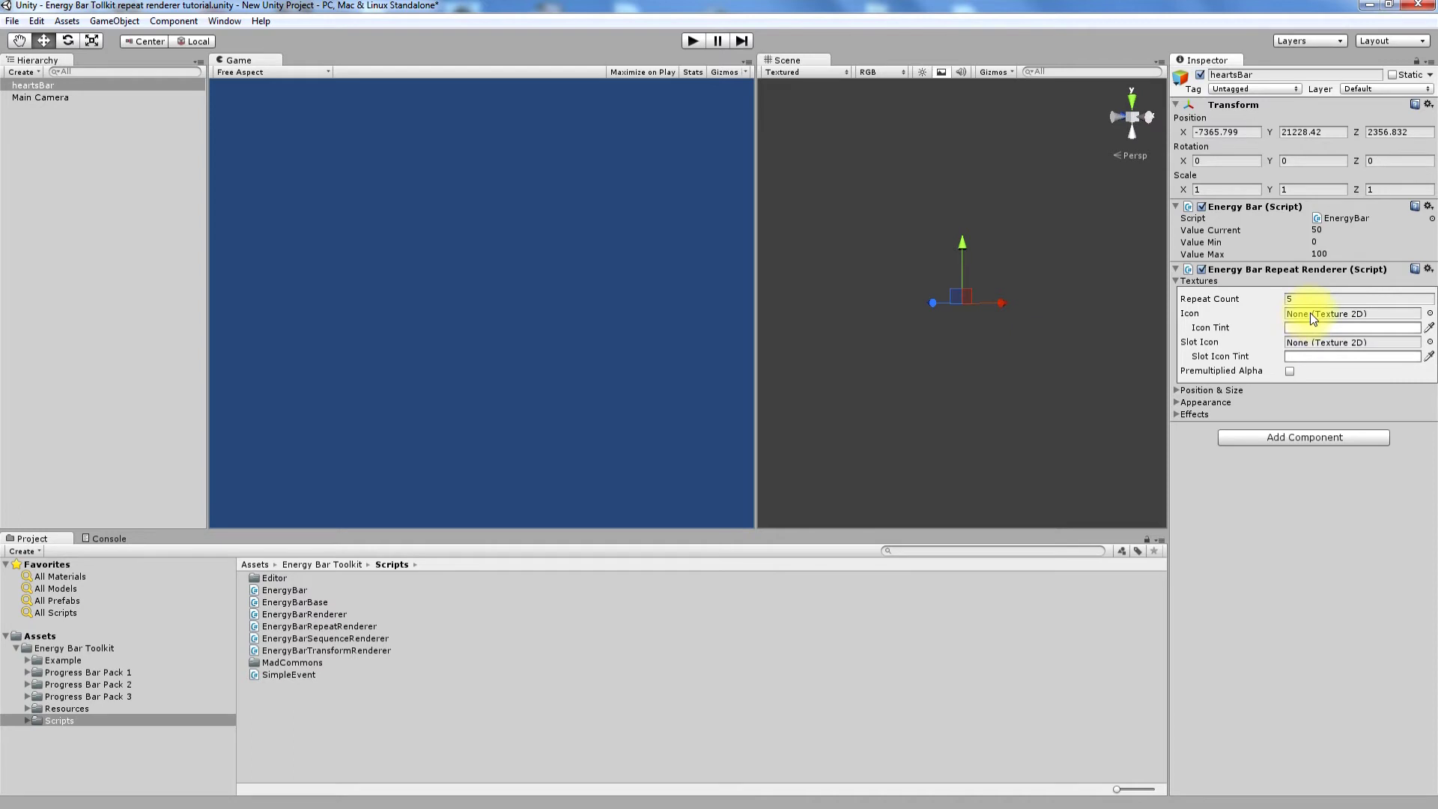
# Assign the heart texture from Example/Textures/RepeatBar as heartsBar's Icon
pyautogui.click(59, 646)
pyautogui.doubleClick(261, 591)
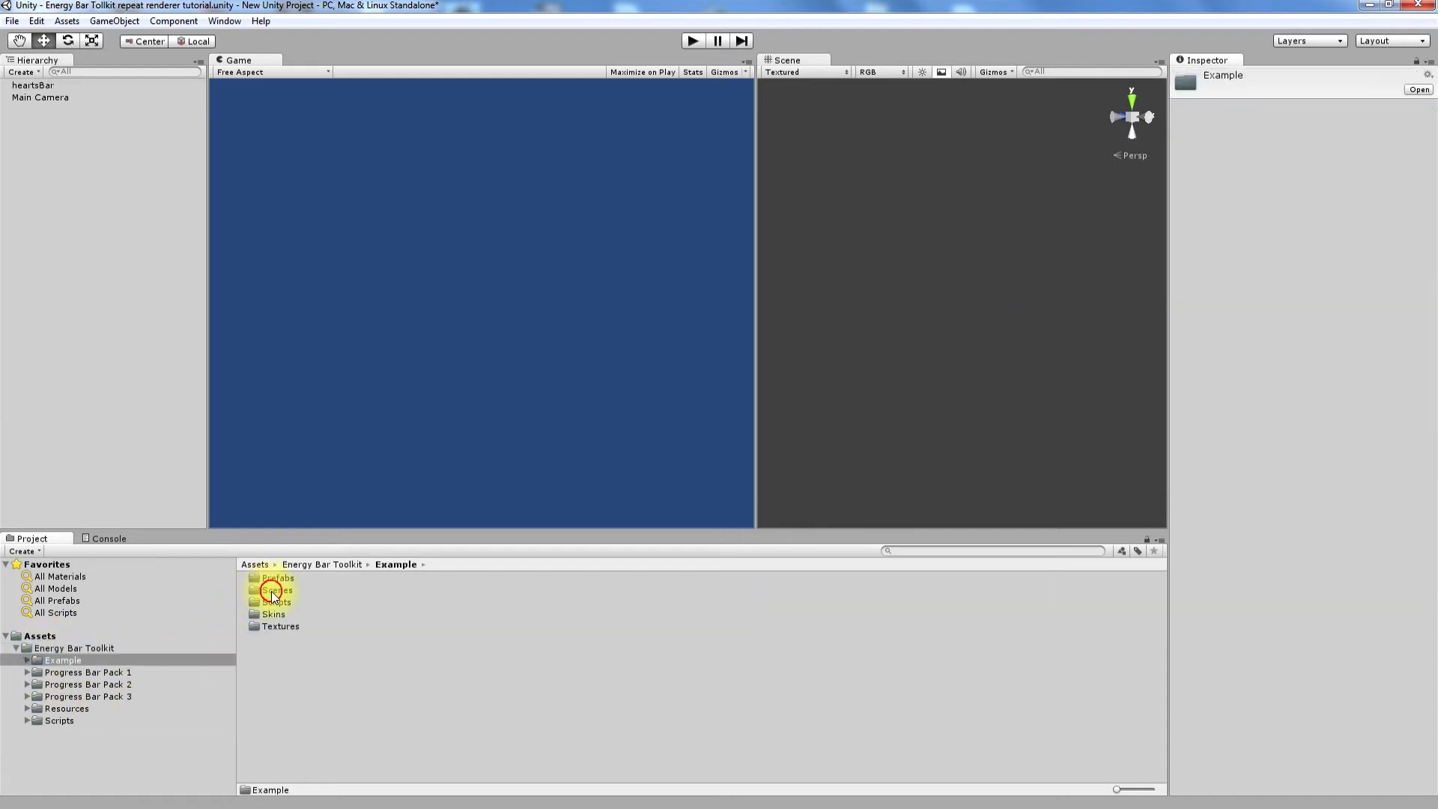
pyautogui.doubleClick(284, 627)
pyautogui.doubleClick(284, 662)
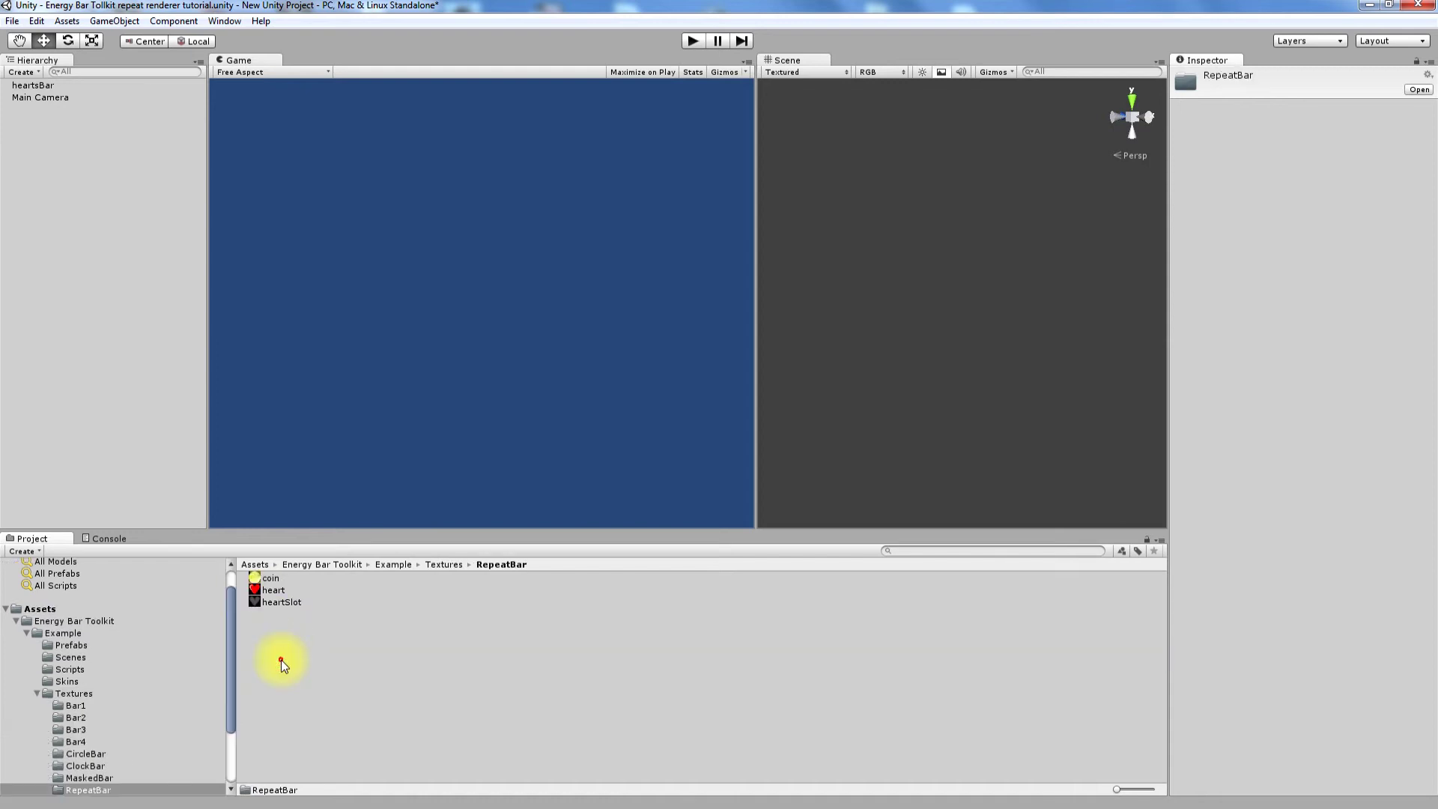
pyautogui.click(277, 589)
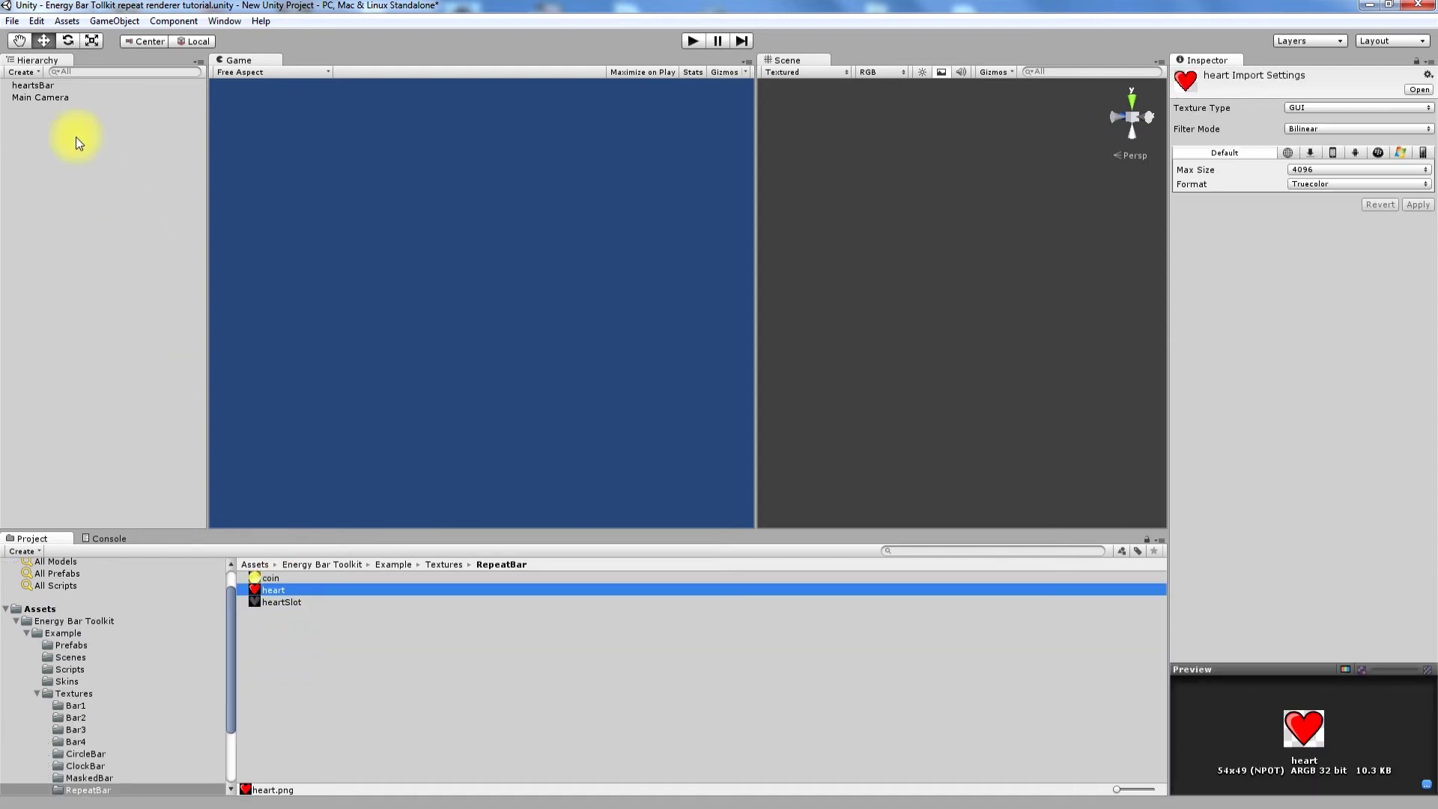
pyautogui.click(45, 85)
pyautogui.moveTo(273, 591); pyautogui.dragTo(1300, 313)
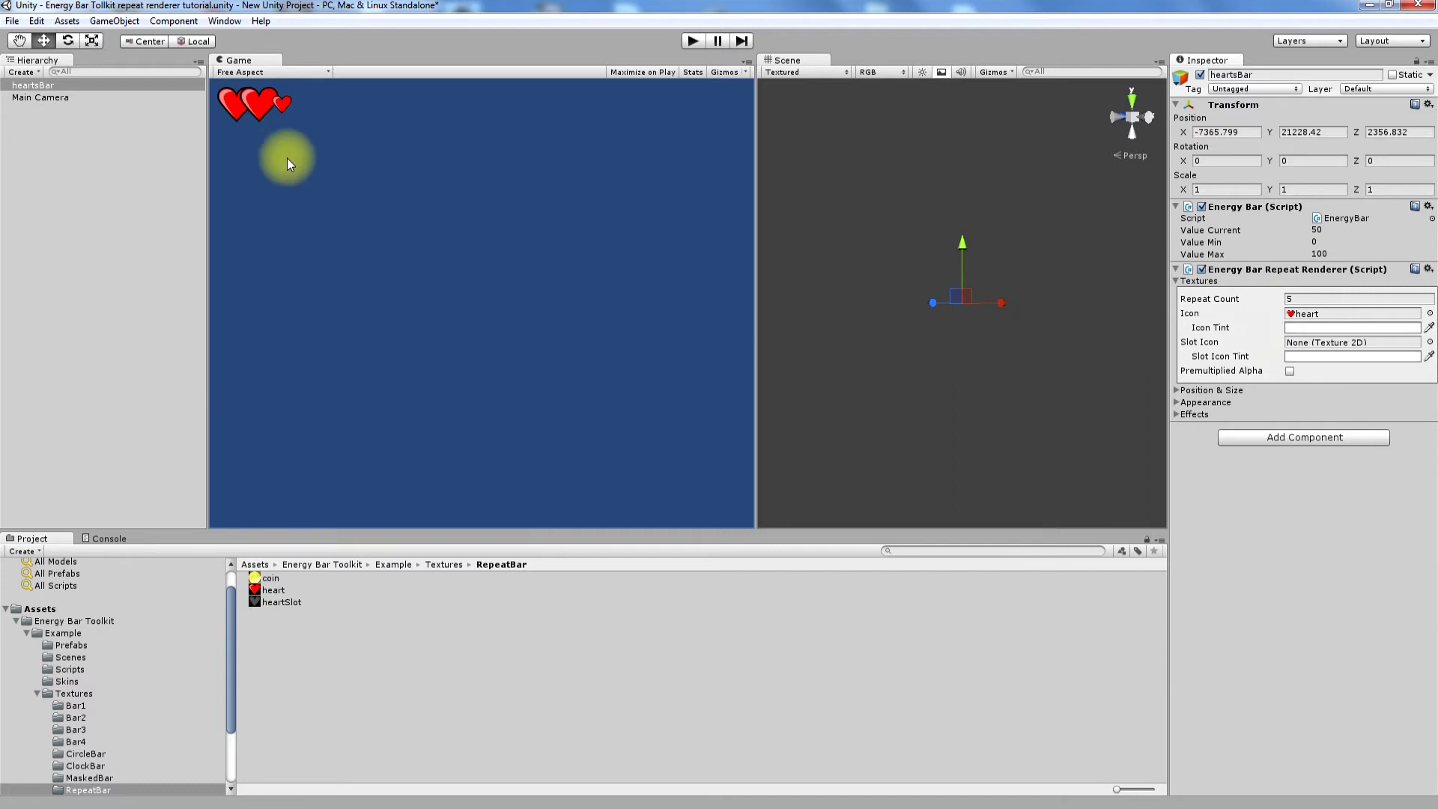
# Set heartsBar's Value Current to 100
pyautogui.moveTo(1200, 230); pyautogui.dragTo(1236, 232)
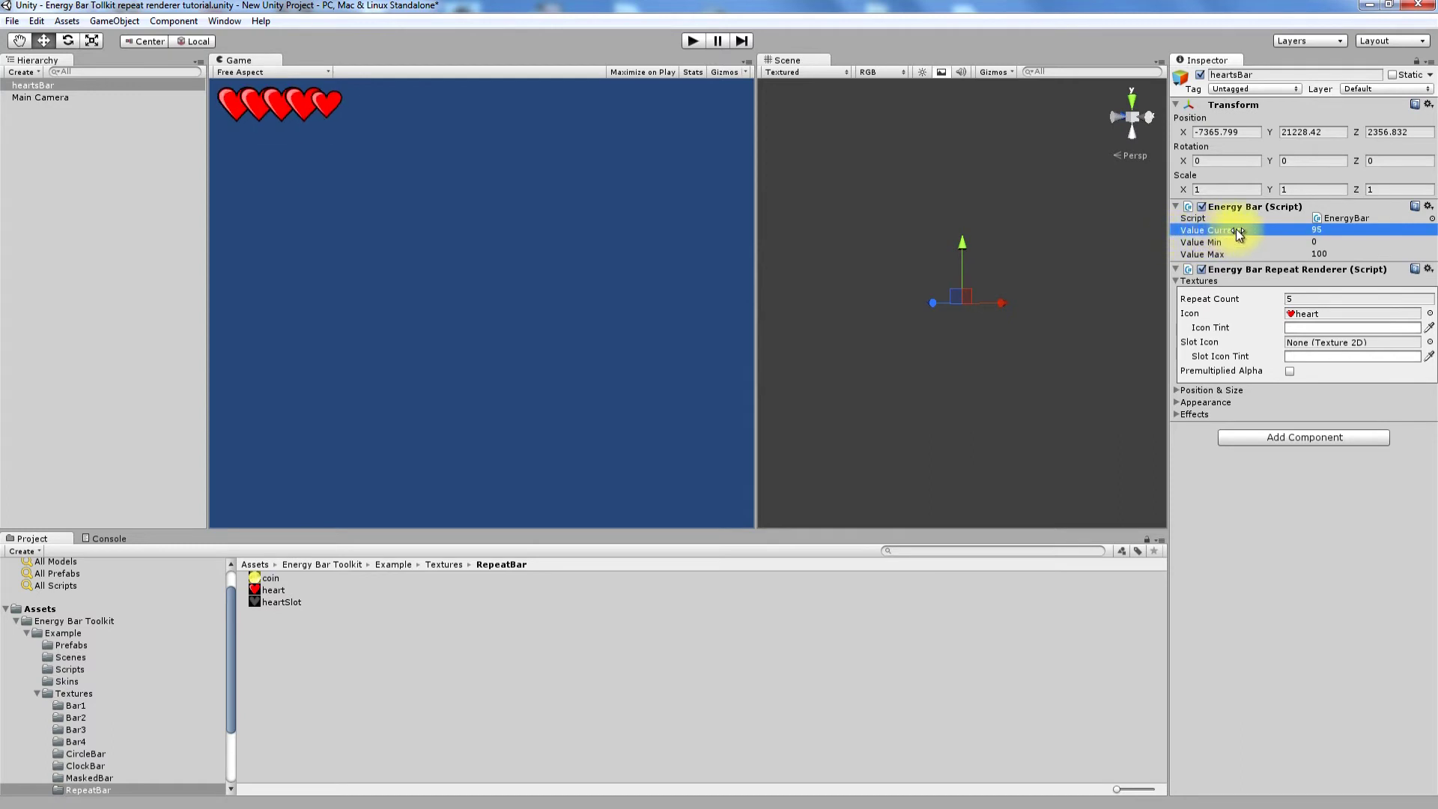
pyautogui.click(1315, 229)
pyautogui.write('100')
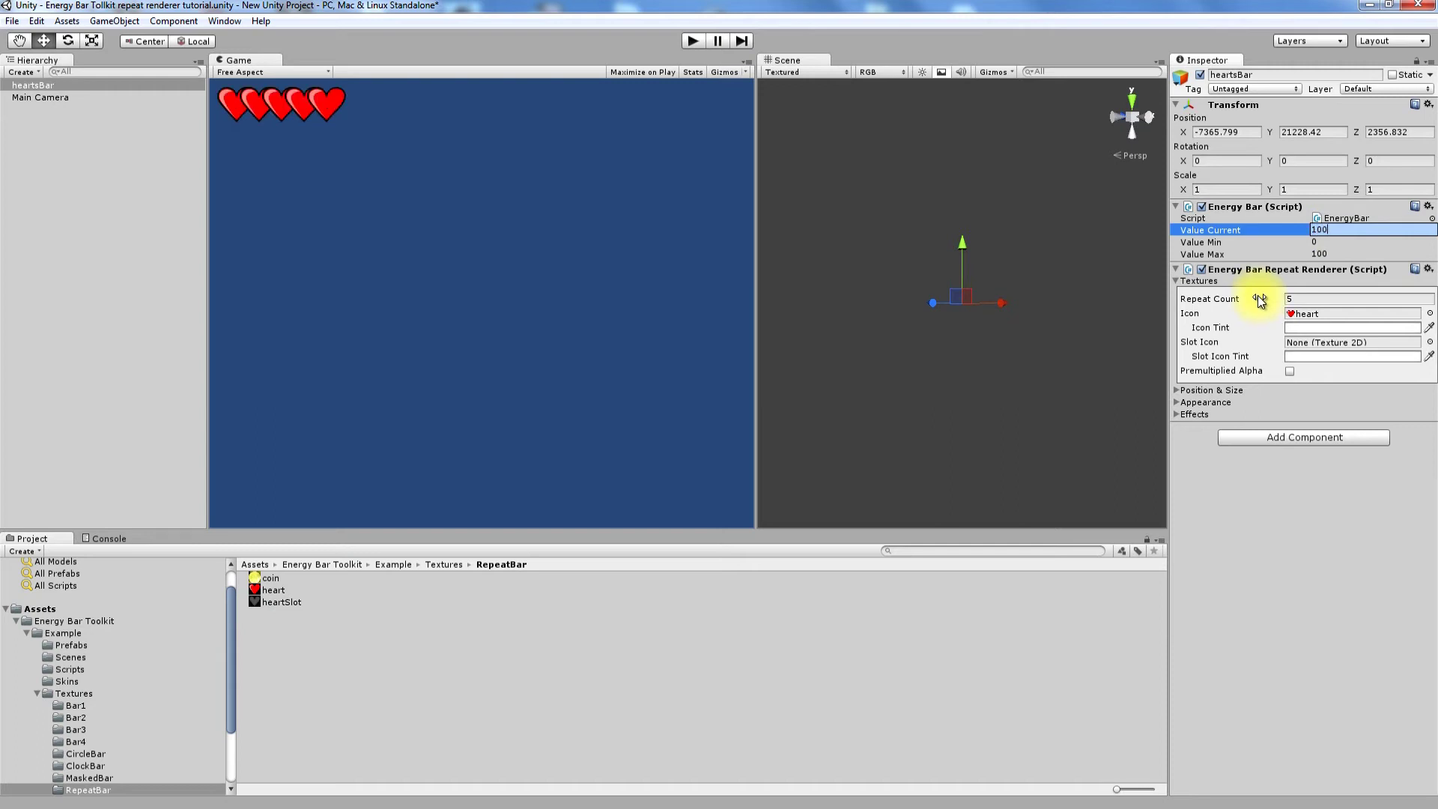
pyautogui.press('Return')
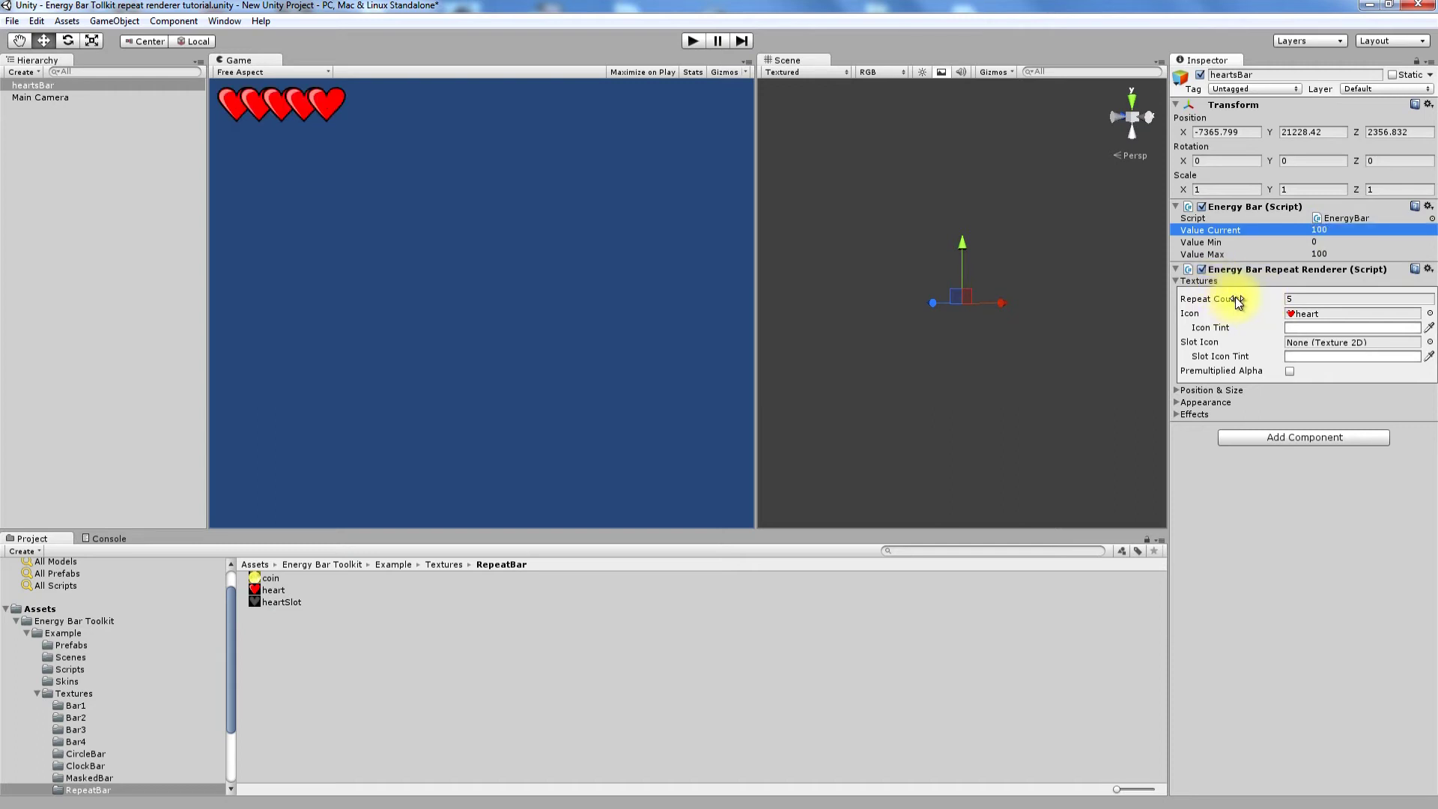
# Set the Repeat Count to 3 to show three hearts
pyautogui.moveTo(1241, 300); pyautogui.dragTo(1249, 302)
pyautogui.click(1296, 299)
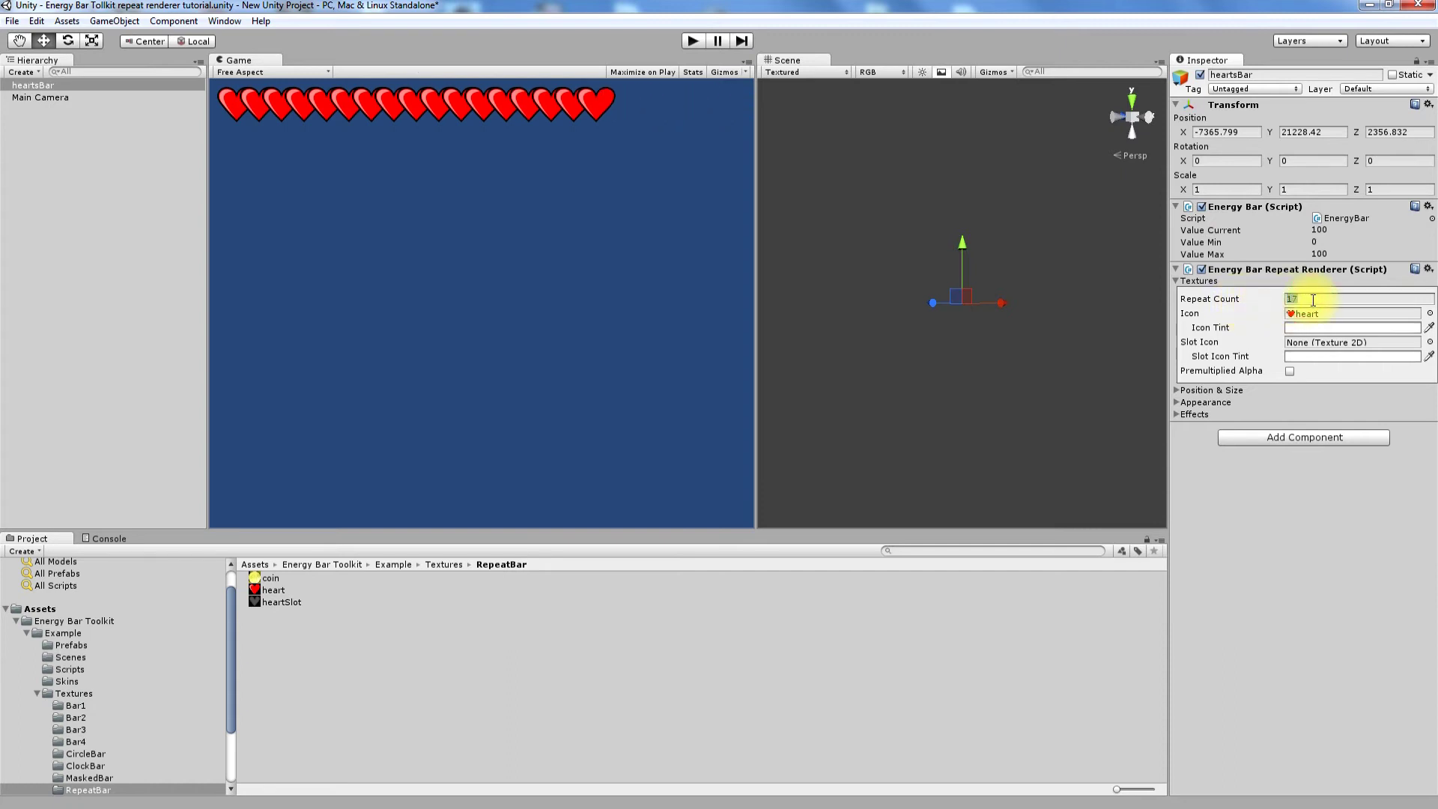
pyautogui.write('3')
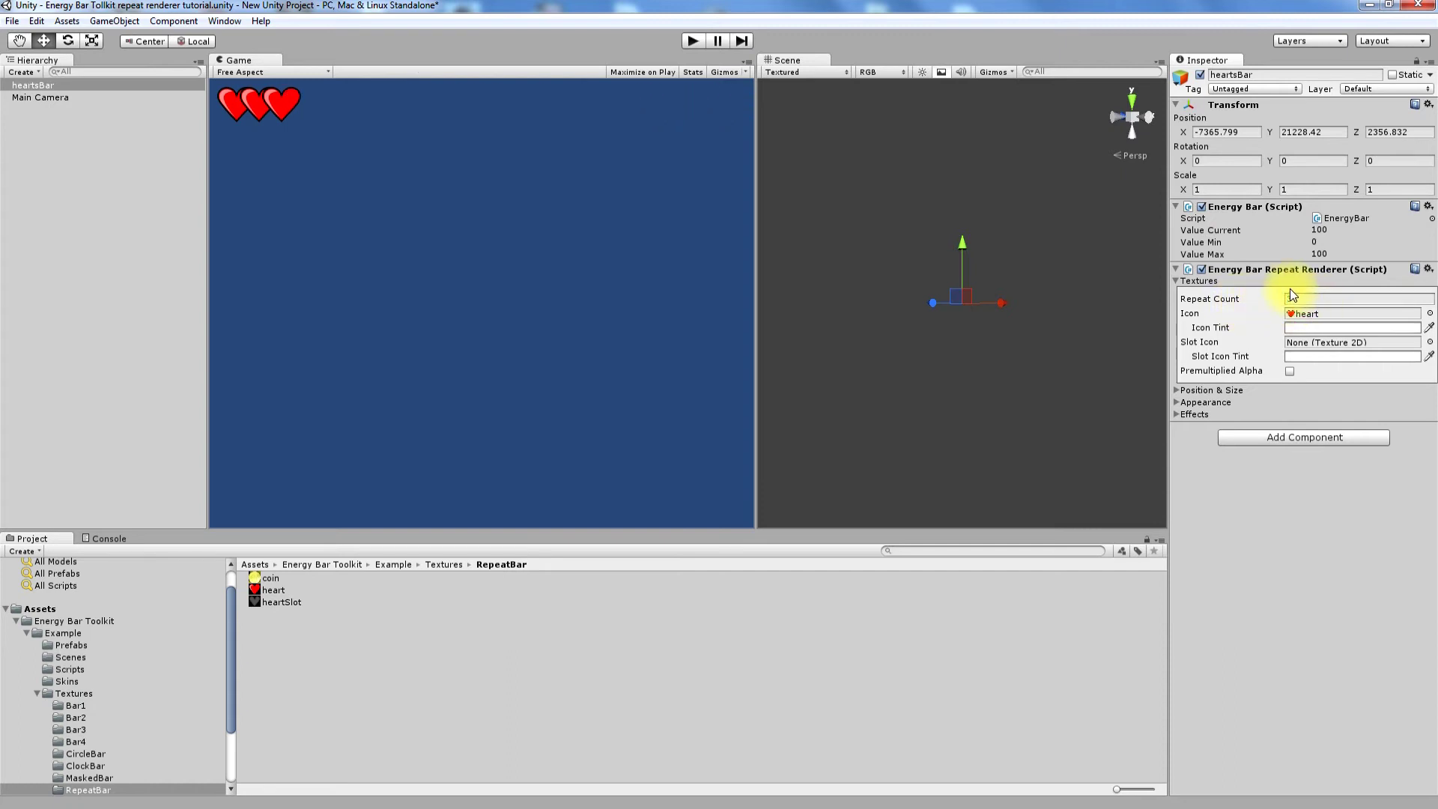
# Assign heartSlot as the Slot Icon and lower Value Current to 50
pyautogui.click(1256, 328)
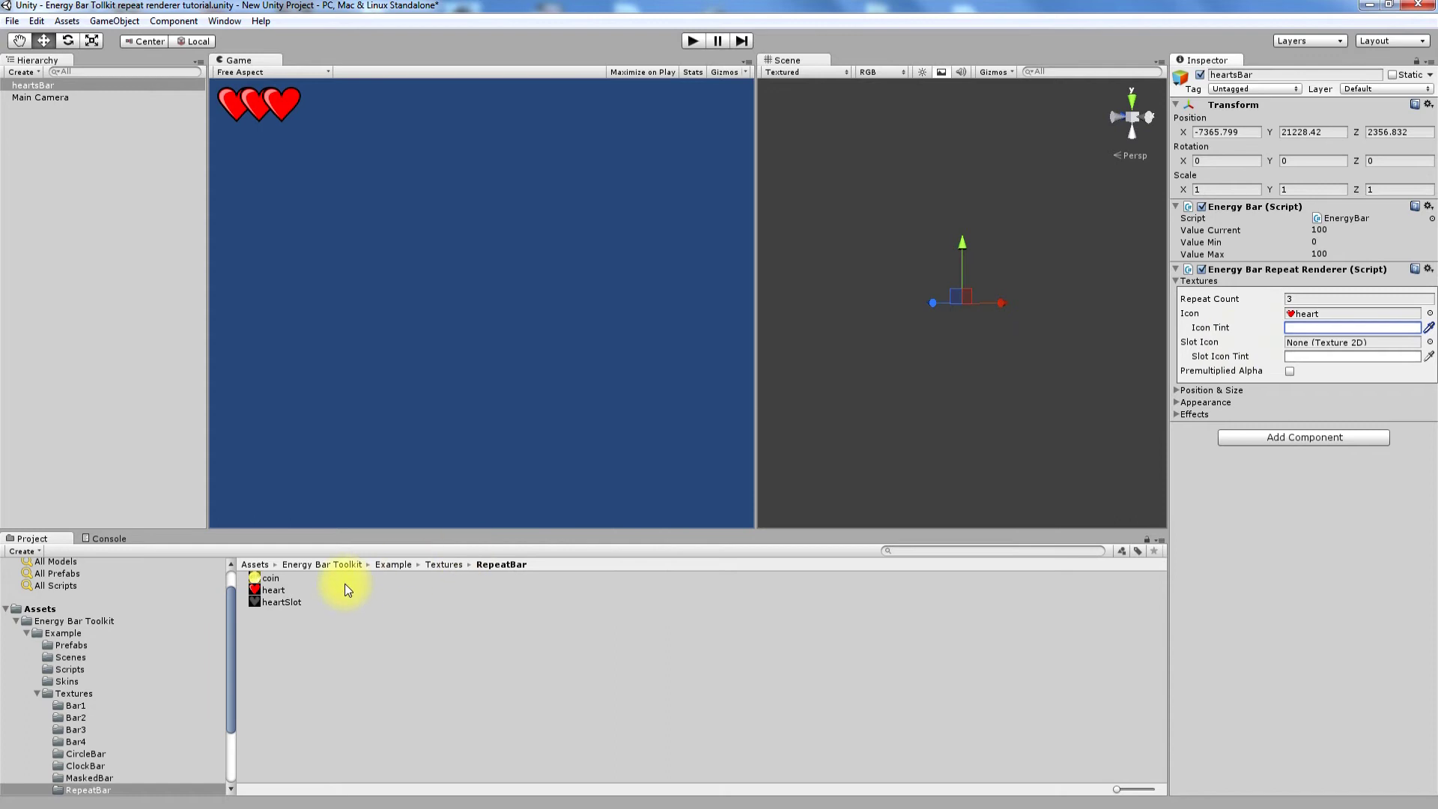
pyautogui.moveTo(278, 602); pyautogui.dragTo(1316, 350)
pyautogui.moveTo(1232, 233); pyautogui.dragTo(1198, 237)
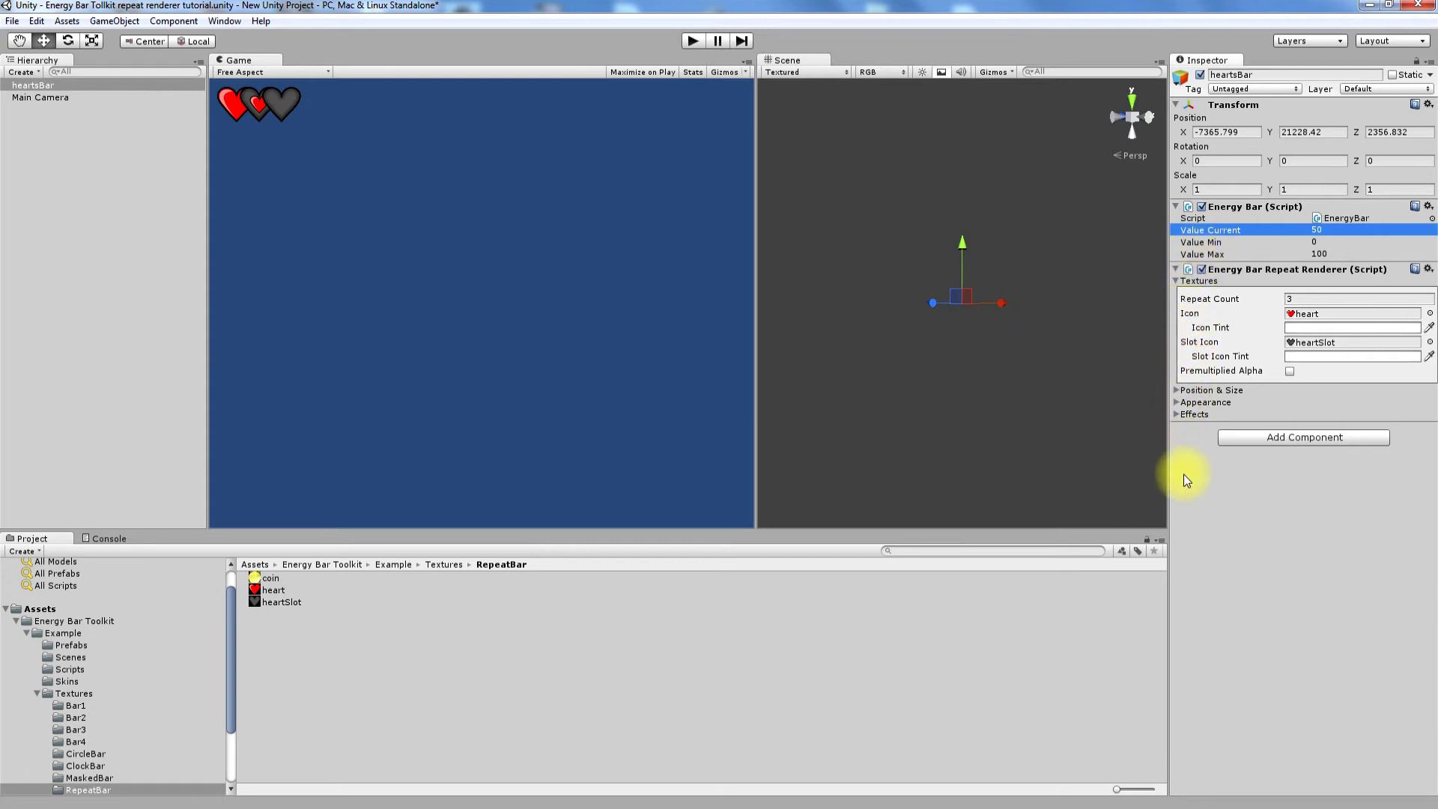
pyautogui.moveTo(1247, 370)
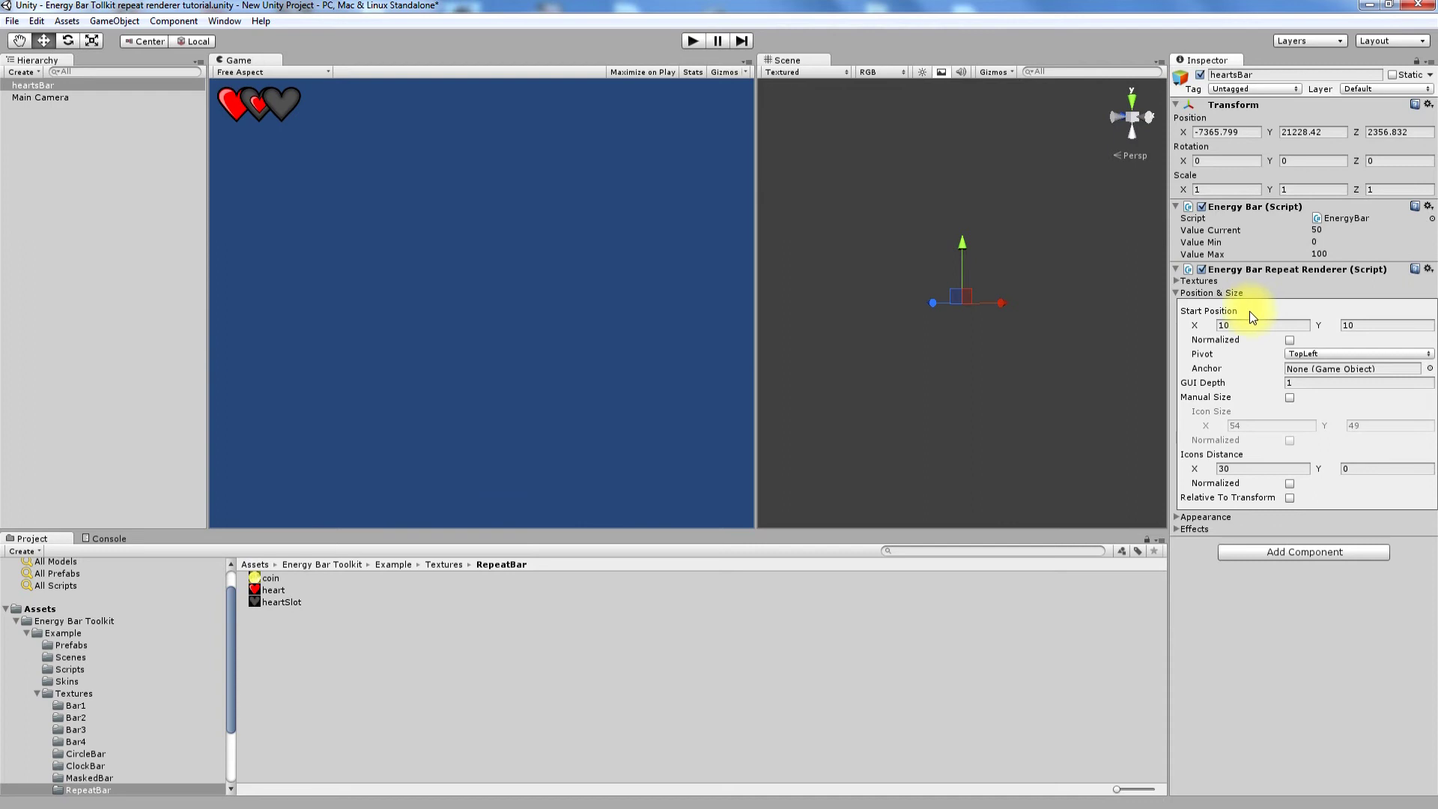
# Move Start Position to X 352.6, Y 278.37, toggling Manual Size on and off
pyautogui.moveTo(1194, 324); pyautogui.dragTo(578, 347)
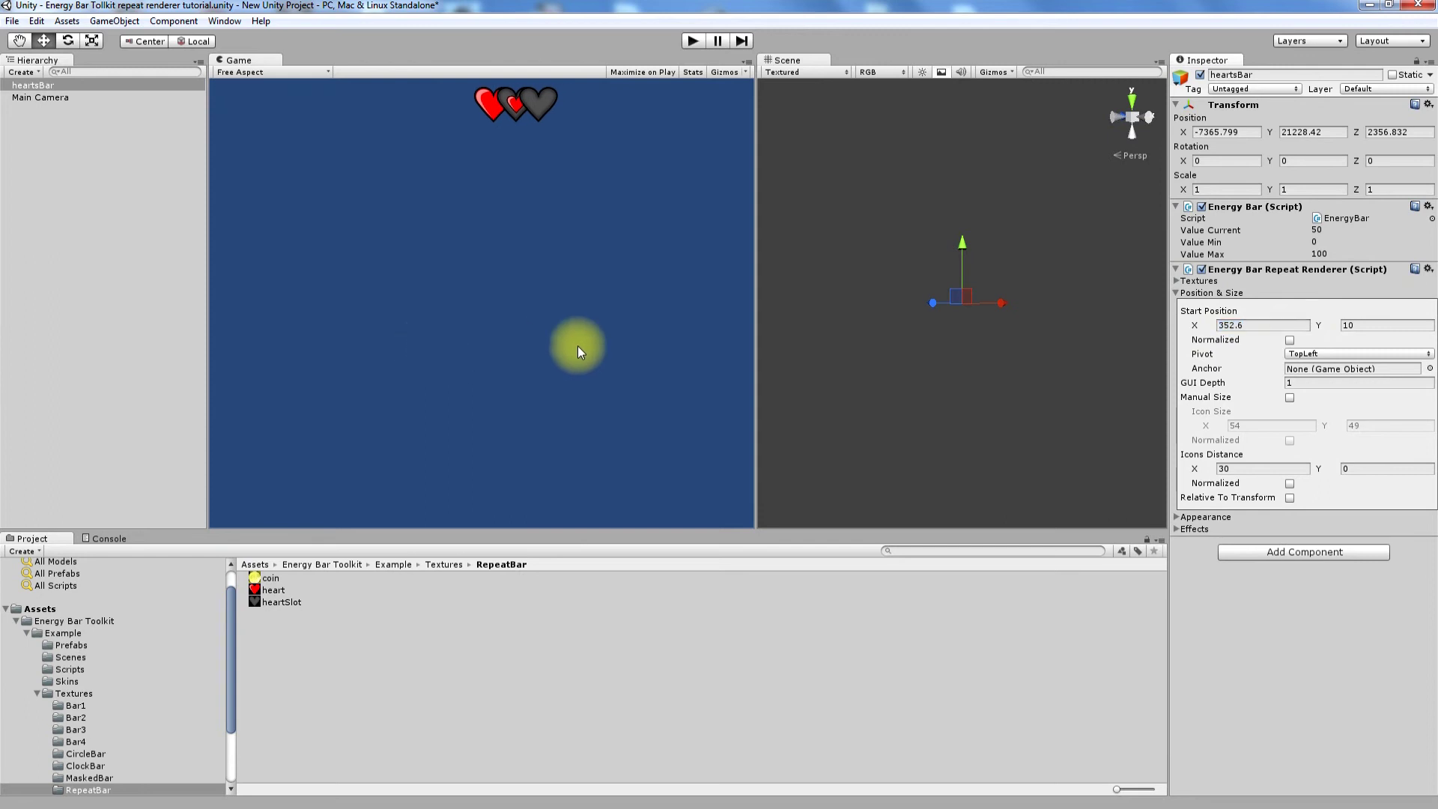
pyautogui.moveTo(1320, 325); pyautogui.dragTo(606, 268)
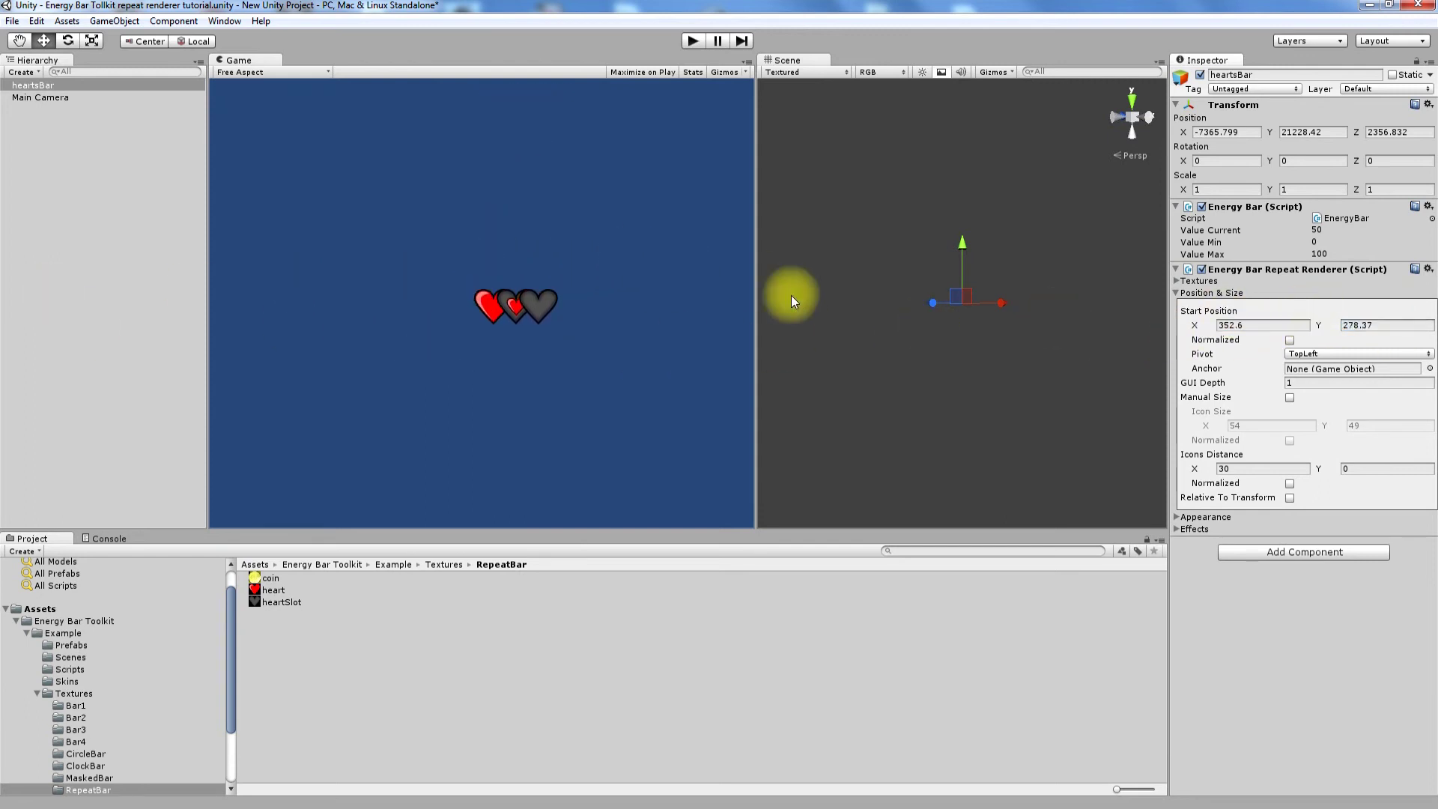
pyautogui.click(1291, 398)
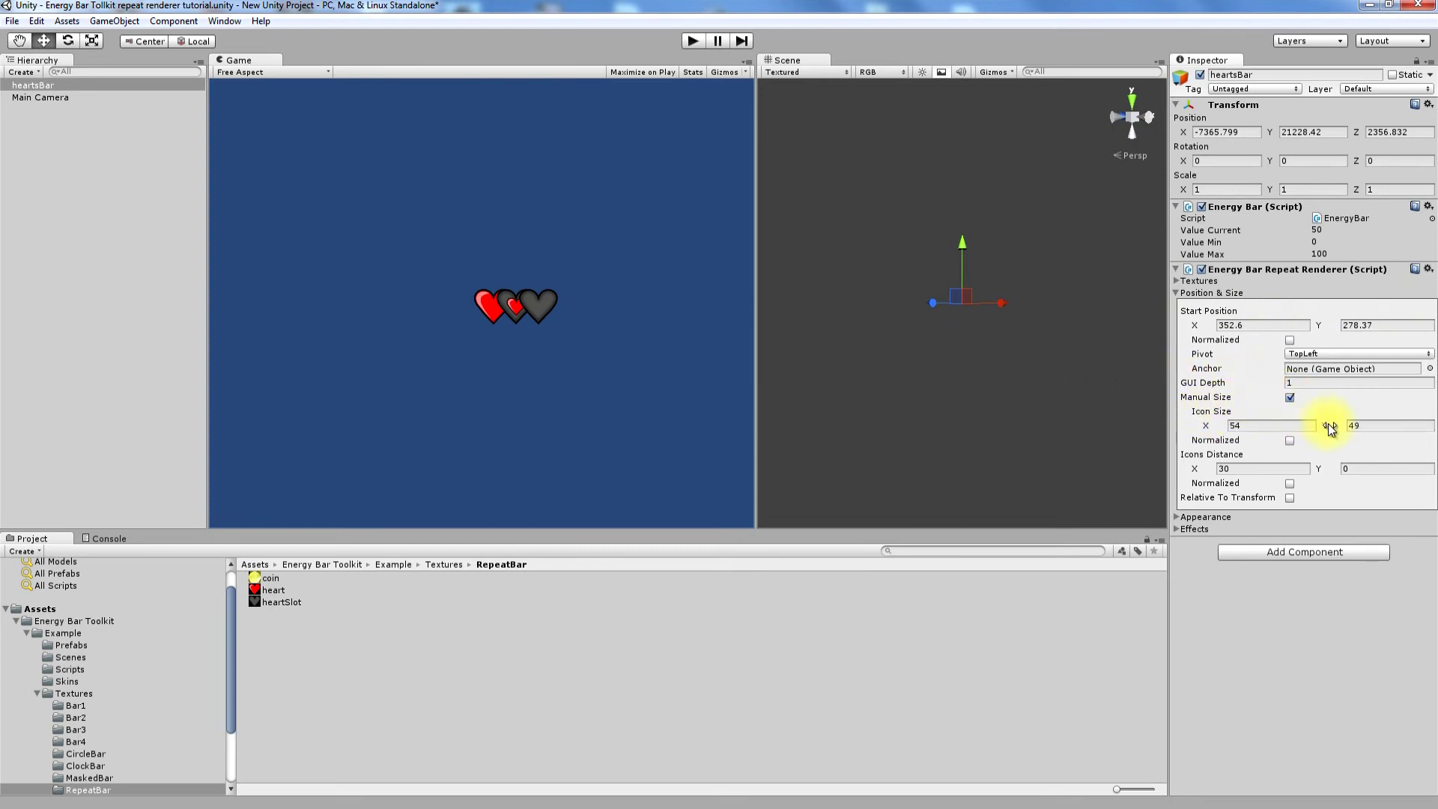
pyautogui.click(1290, 399)
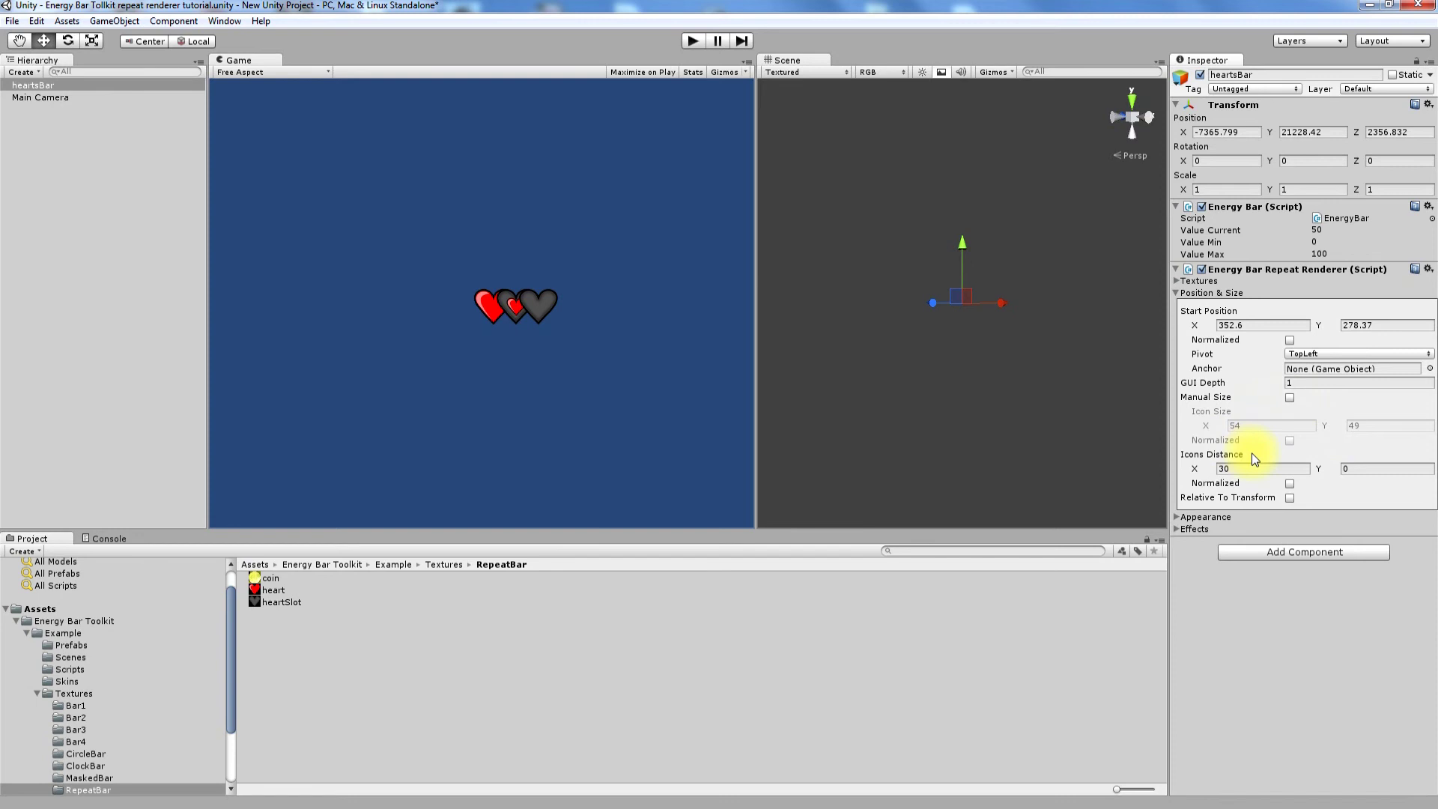
# Try different icon spacings, then set Icons Distance to X 60 and Y 0
pyautogui.click(1359, 466)
pyautogui.moveTo(1194, 472); pyautogui.dragTo(1182, 525)
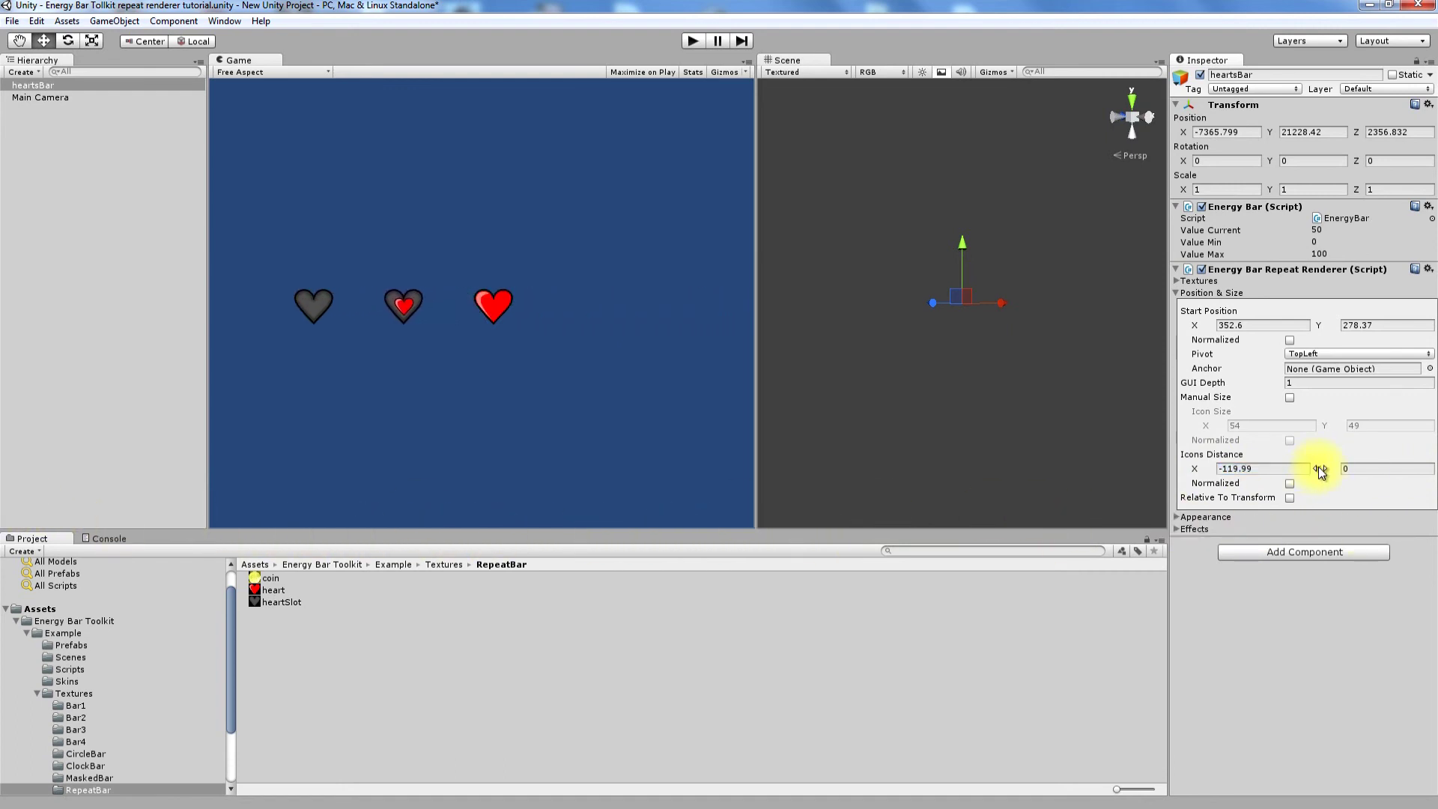
pyautogui.moveTo(1321, 469); pyautogui.dragTo(1224, 507)
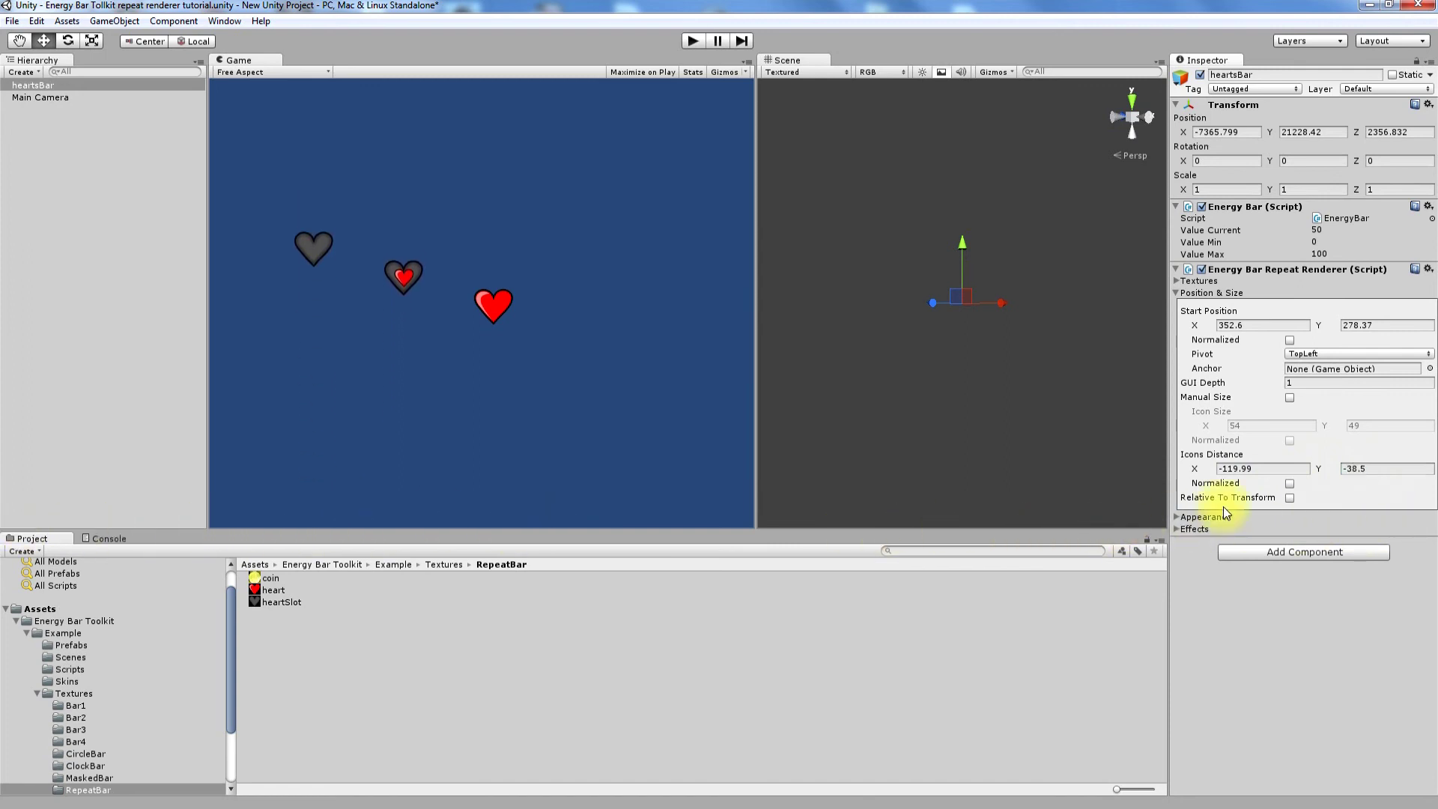
pyautogui.click(1274, 469)
pyautogui.write('60')
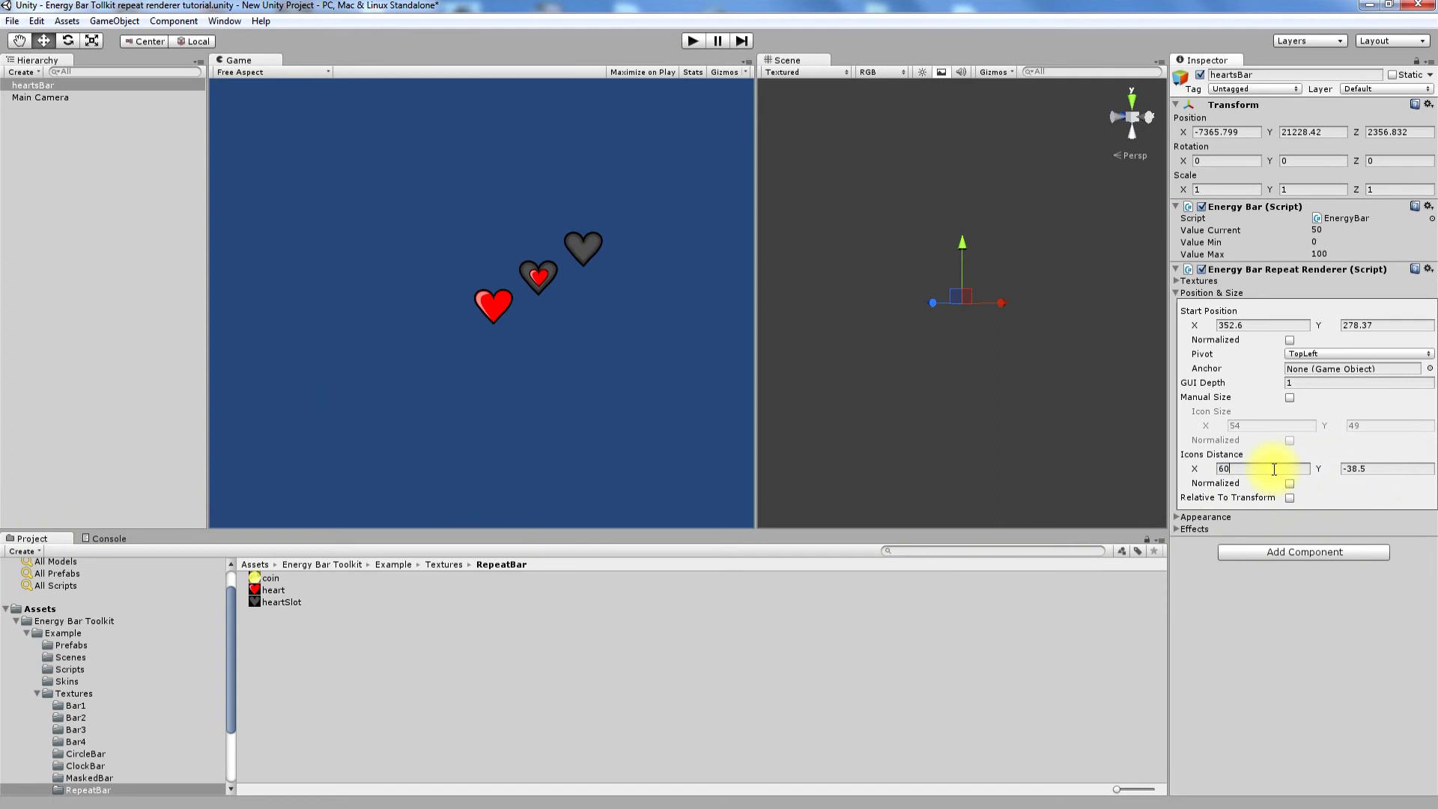
pyautogui.click(1379, 469)
pyautogui.write('00')
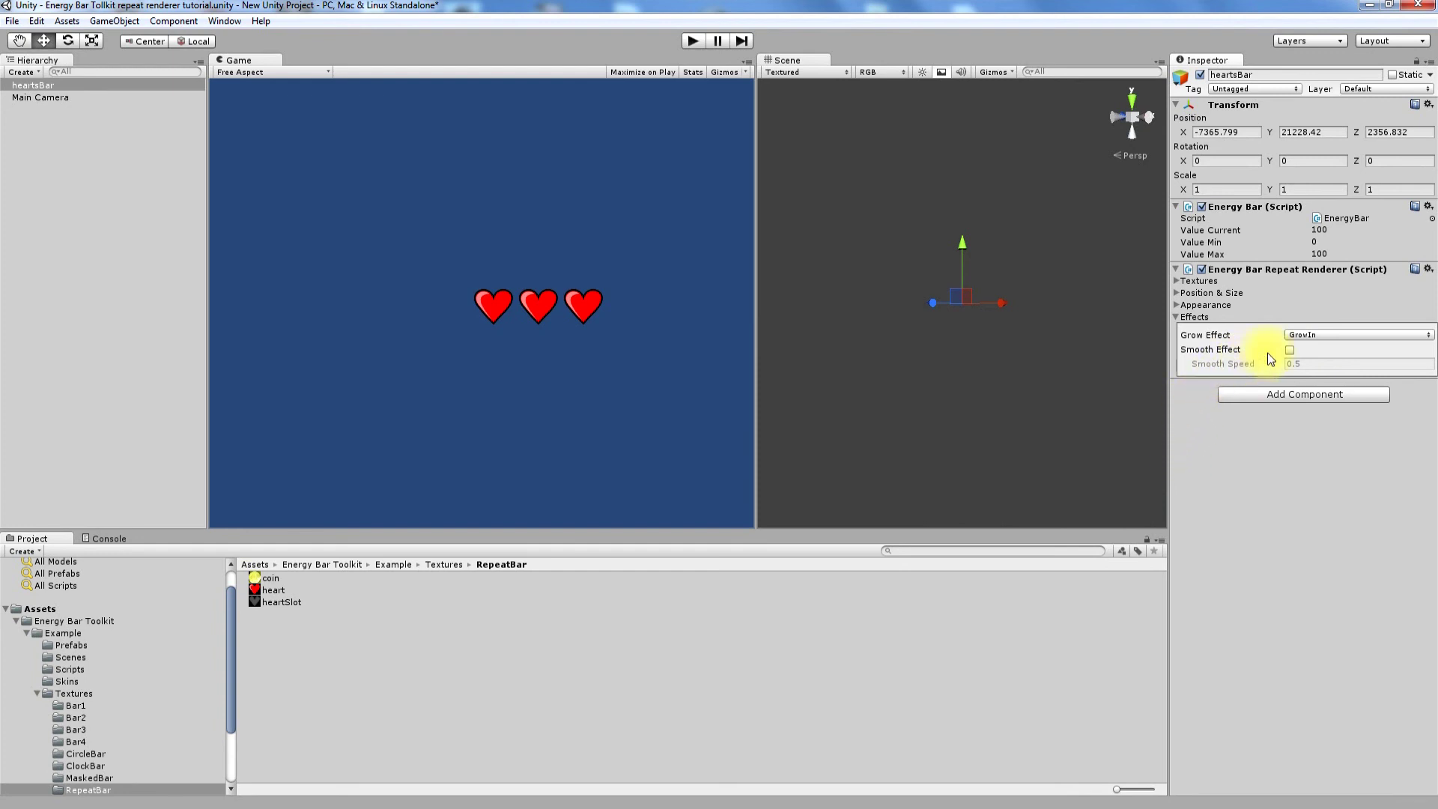
# Enable Smooth Effect at Smooth Speed 0.5 and enter play mode
pyautogui.click(1289, 349)
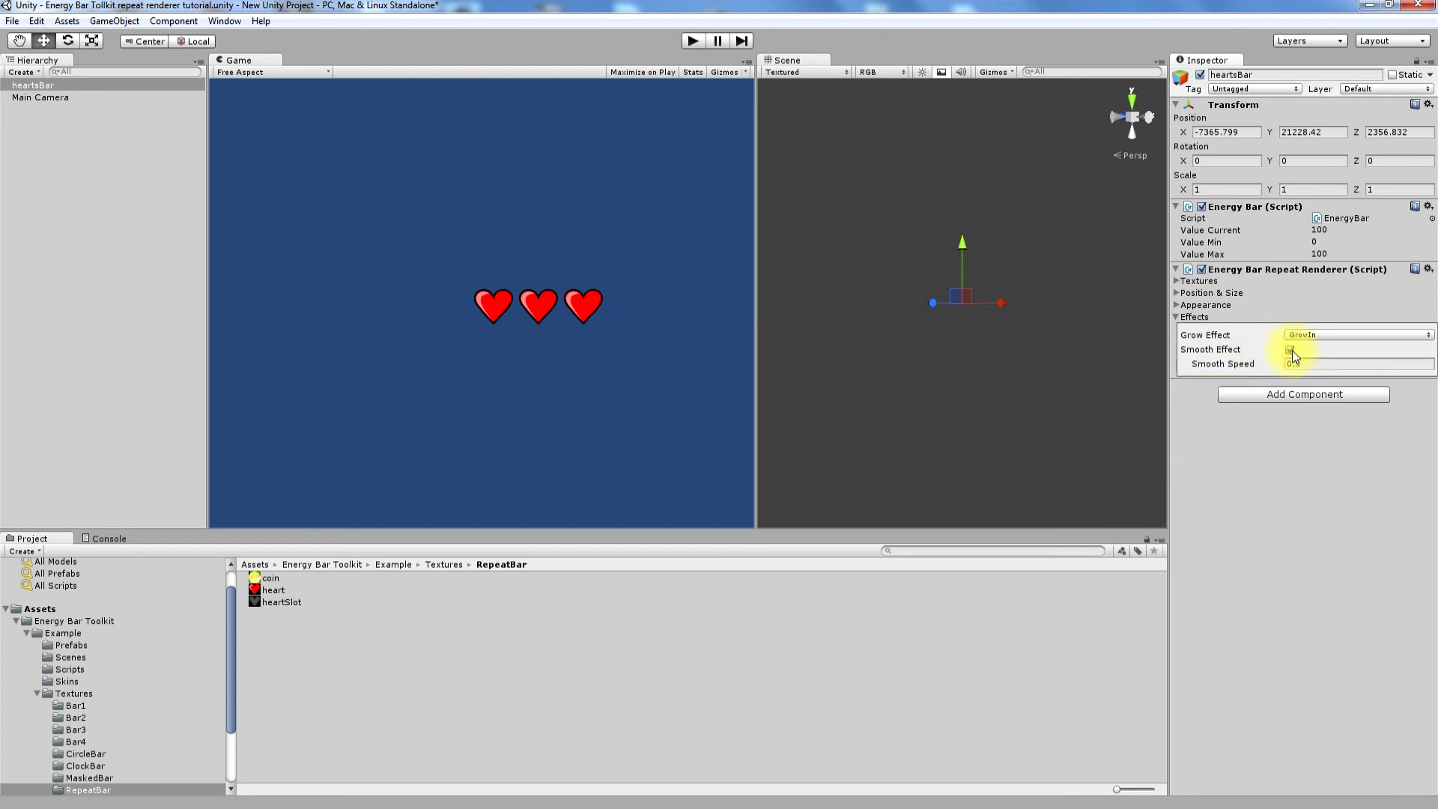
pyautogui.click(692, 41)
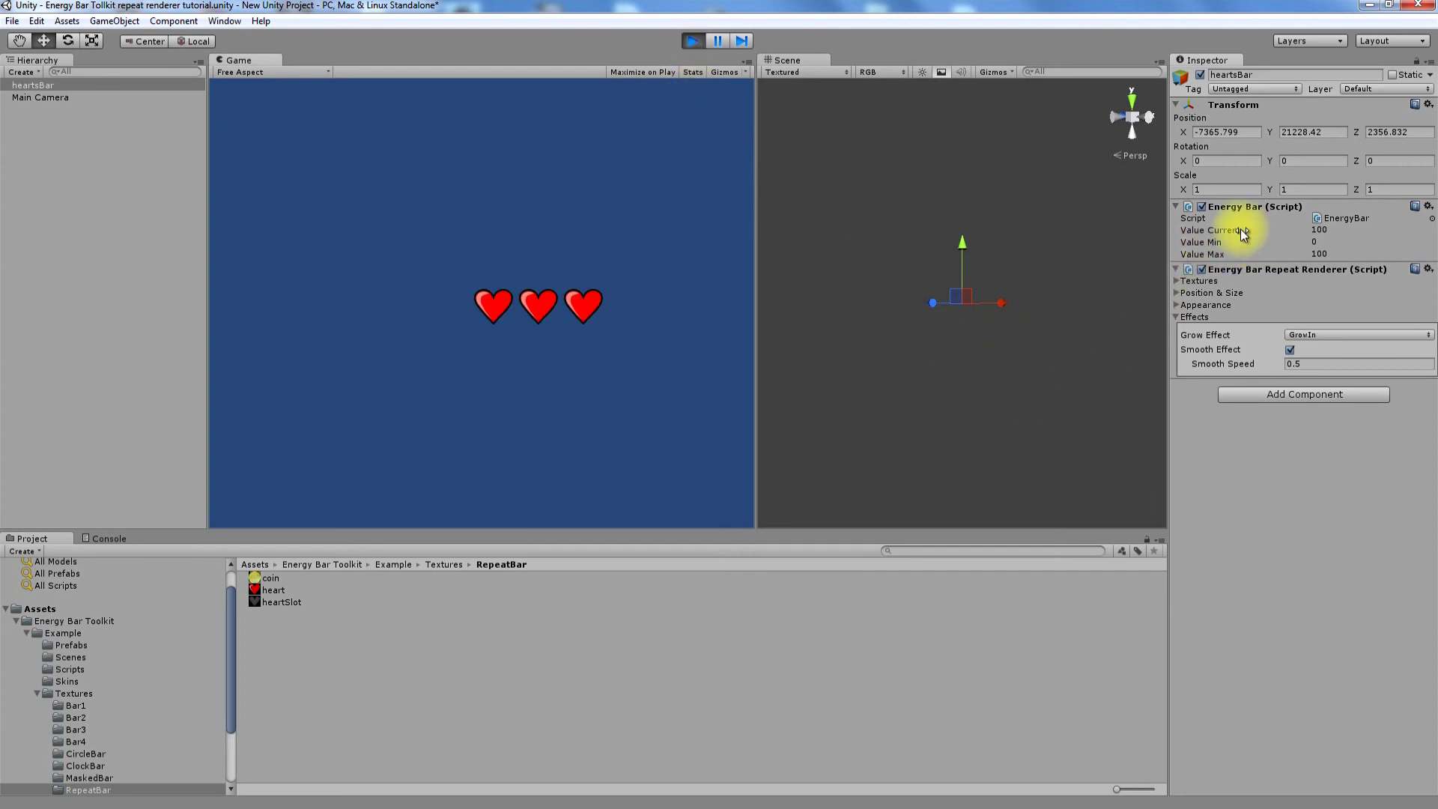
# Drain the hearts with GrowIn, then set Grow Effect to None and test again
pyautogui.moveTo(1241, 228); pyautogui.dragTo(1351, 223)
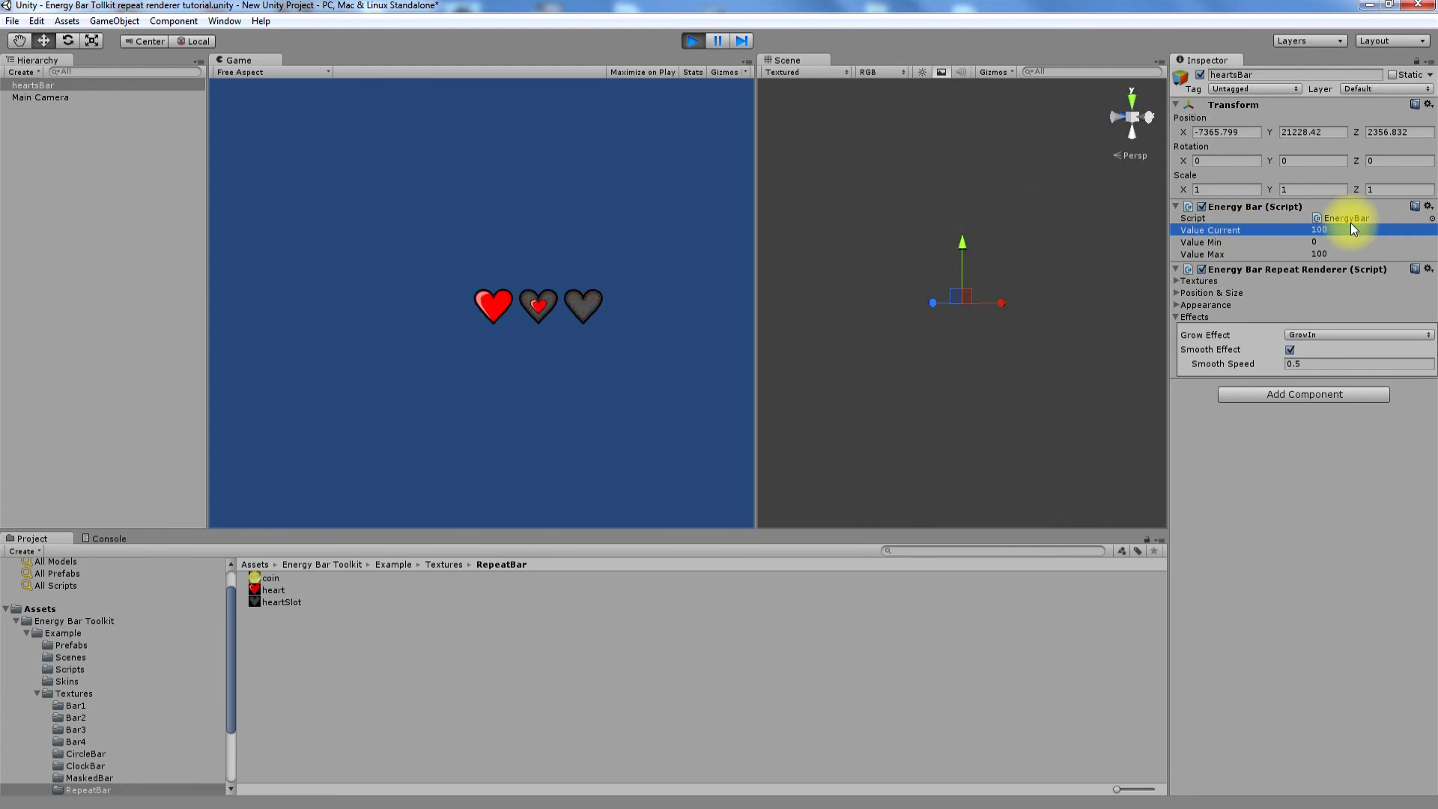
pyautogui.click(1326, 336)
pyautogui.click(1312, 402)
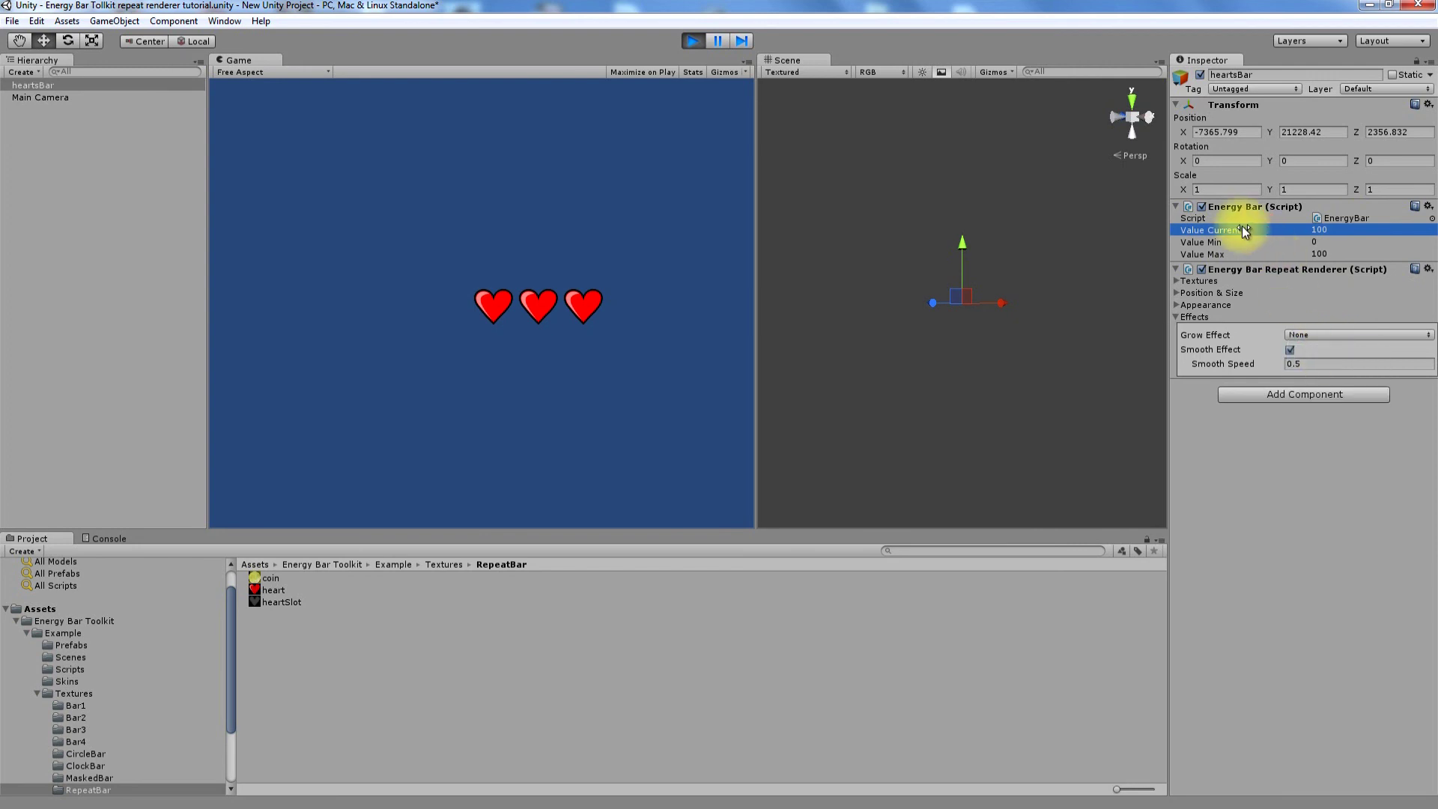
pyautogui.moveTo(1242, 226); pyautogui.dragTo(1270, 259)
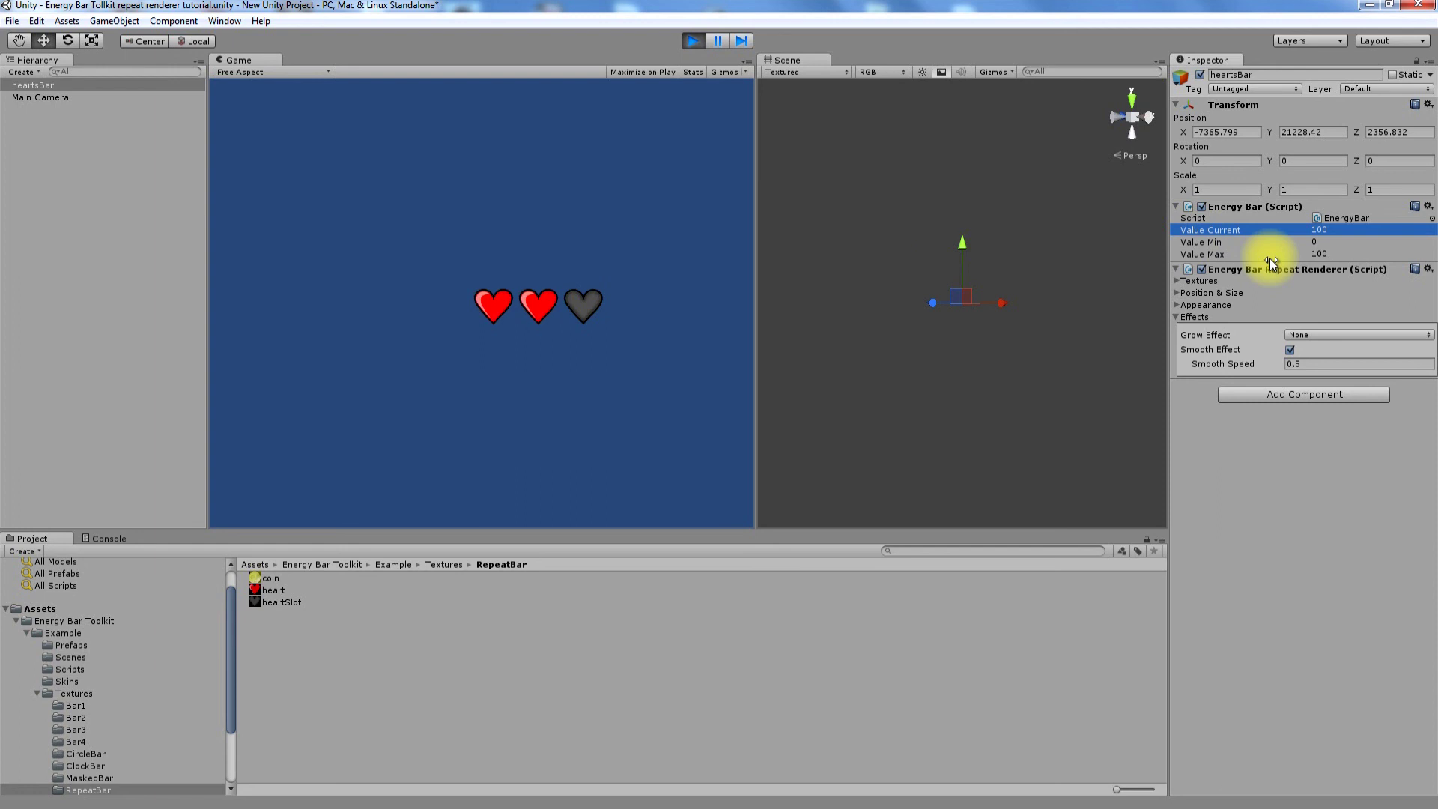
# Set Grow Effect to FadeOut and drain the value to watch hearts fade
pyautogui.click(1301, 336)
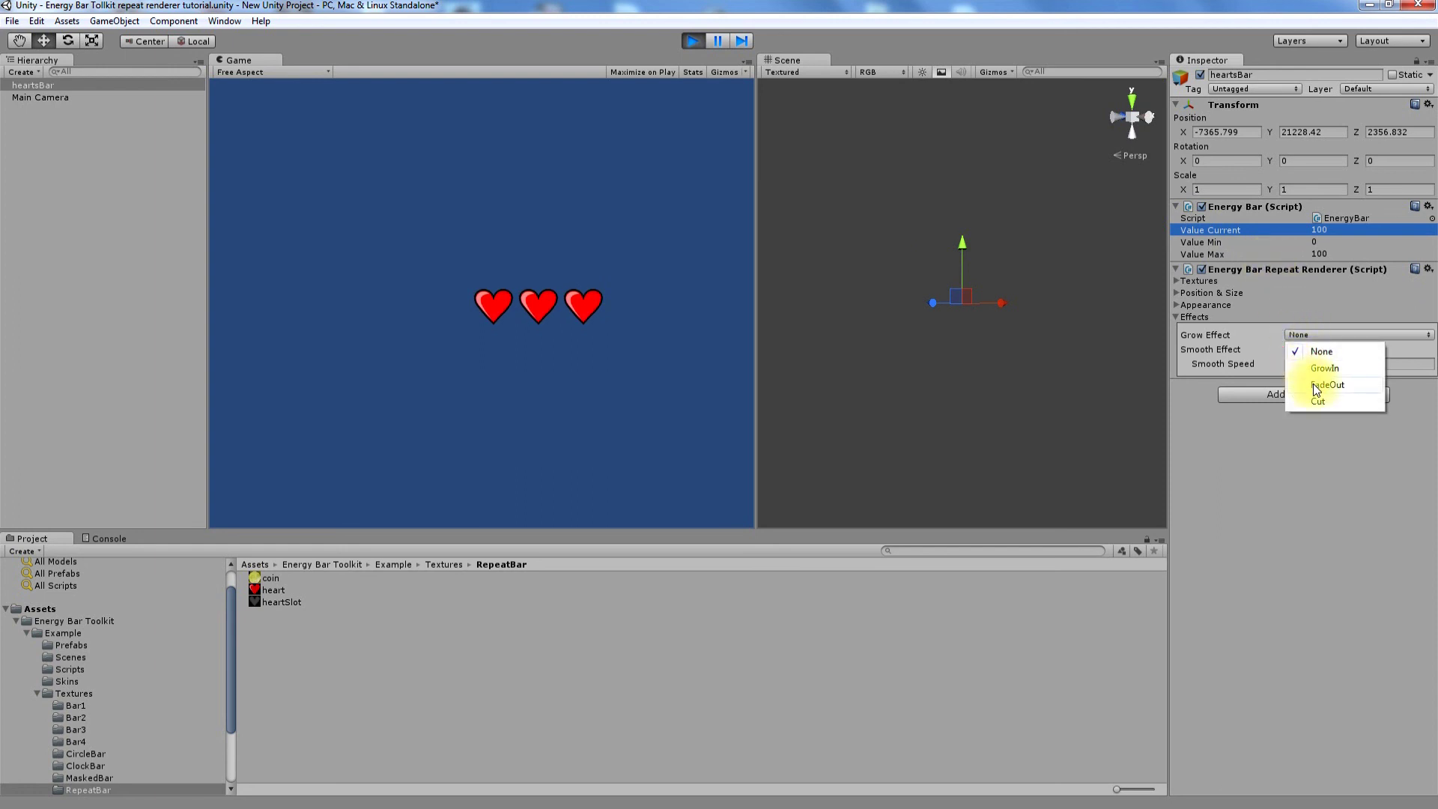
pyautogui.click(1312, 381)
pyautogui.moveTo(1231, 229); pyautogui.dragTo(1161, 243)
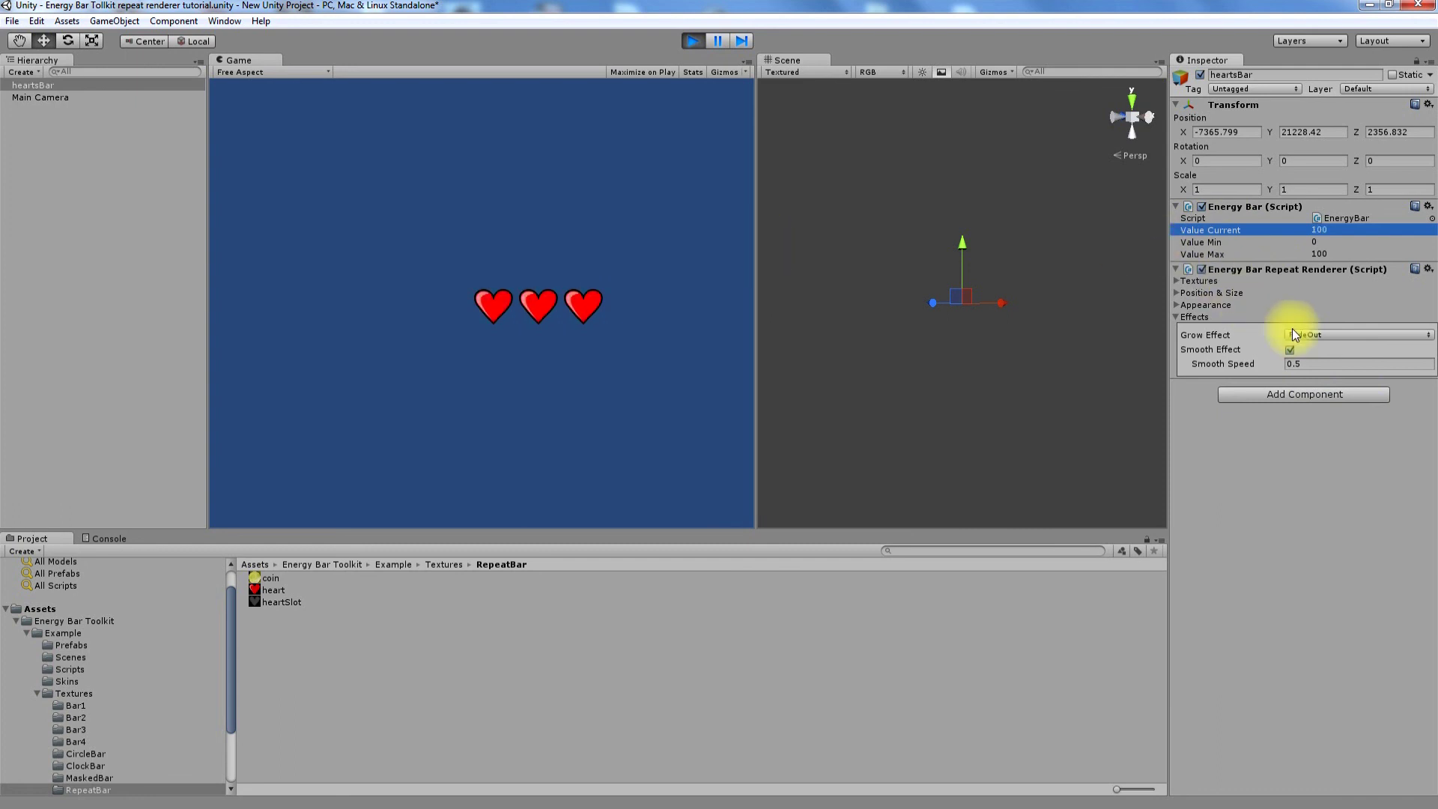
# Set Grow Effect to Cut, scrub Value Current, and try Cut Direction RightToLeft
pyautogui.click(1322, 334)
pyautogui.click(1325, 399)
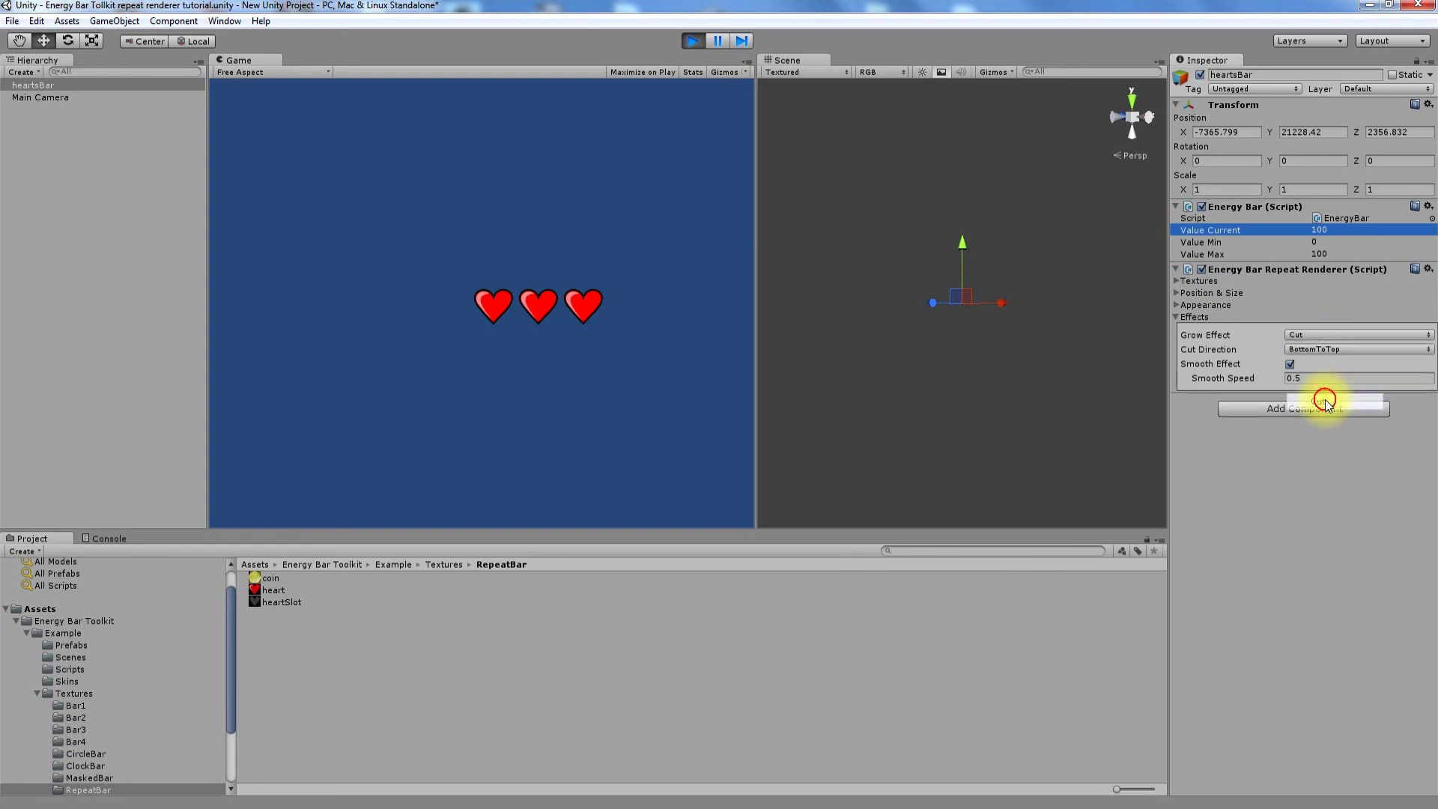
pyautogui.moveTo(1233, 228); pyautogui.dragTo(1314, 255)
pyautogui.click(1308, 349)
pyautogui.click(1312, 401)
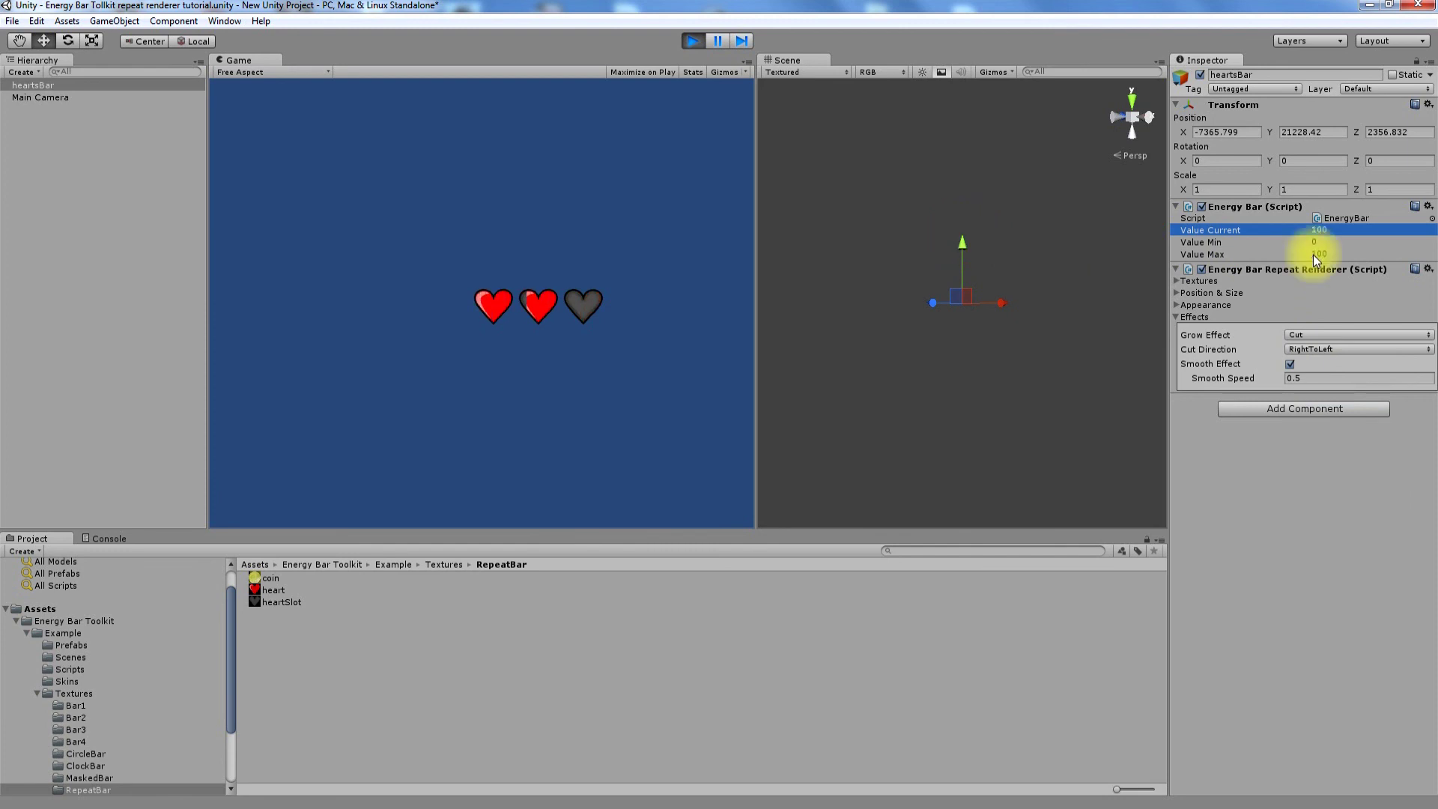
# Test Cut Direction TopToBottom, then settle on LeftToRight, lowering Value Current to partly empty a heart
pyautogui.click(1310, 349)
pyautogui.click(1319, 396)
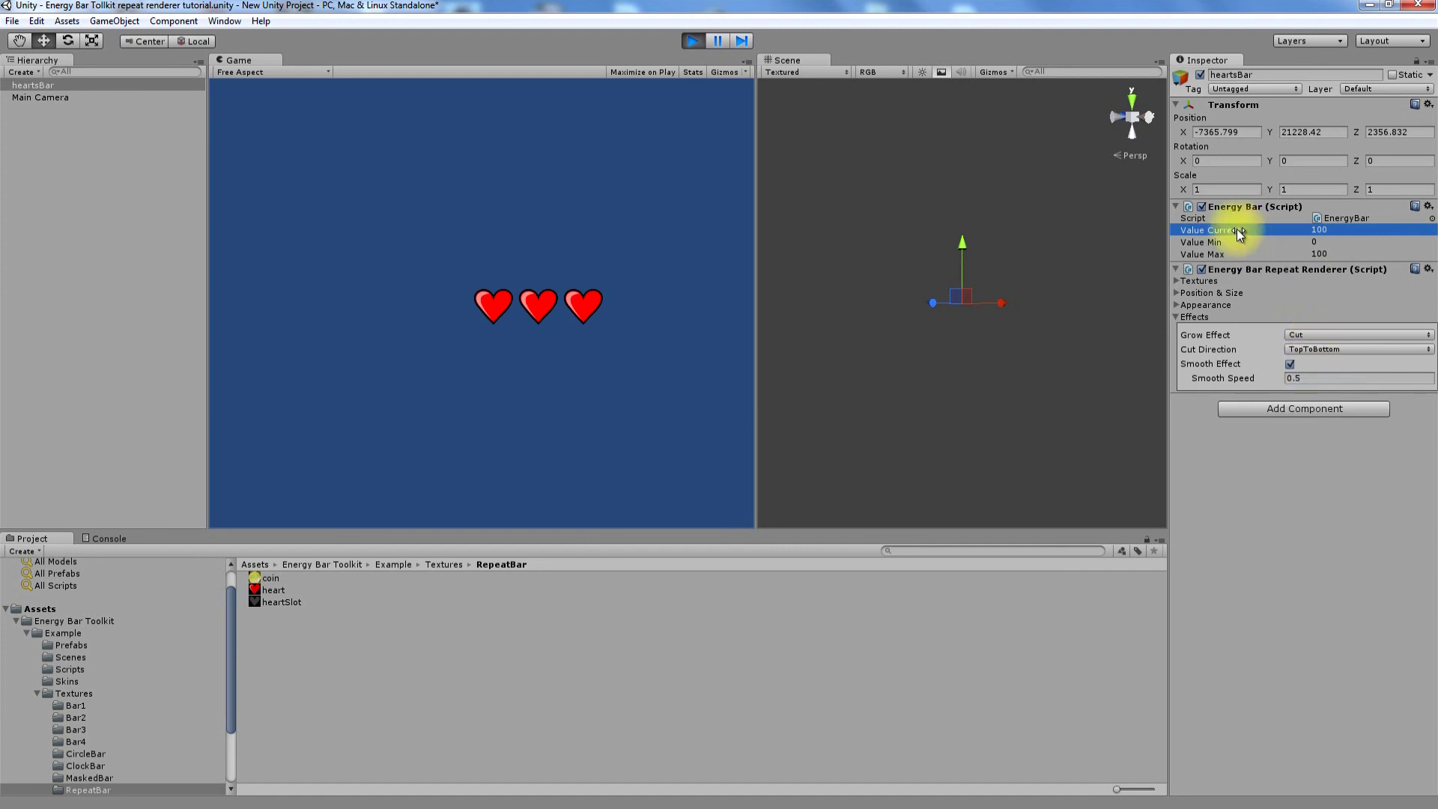
pyautogui.moveTo(1237, 229); pyautogui.dragTo(1272, 235)
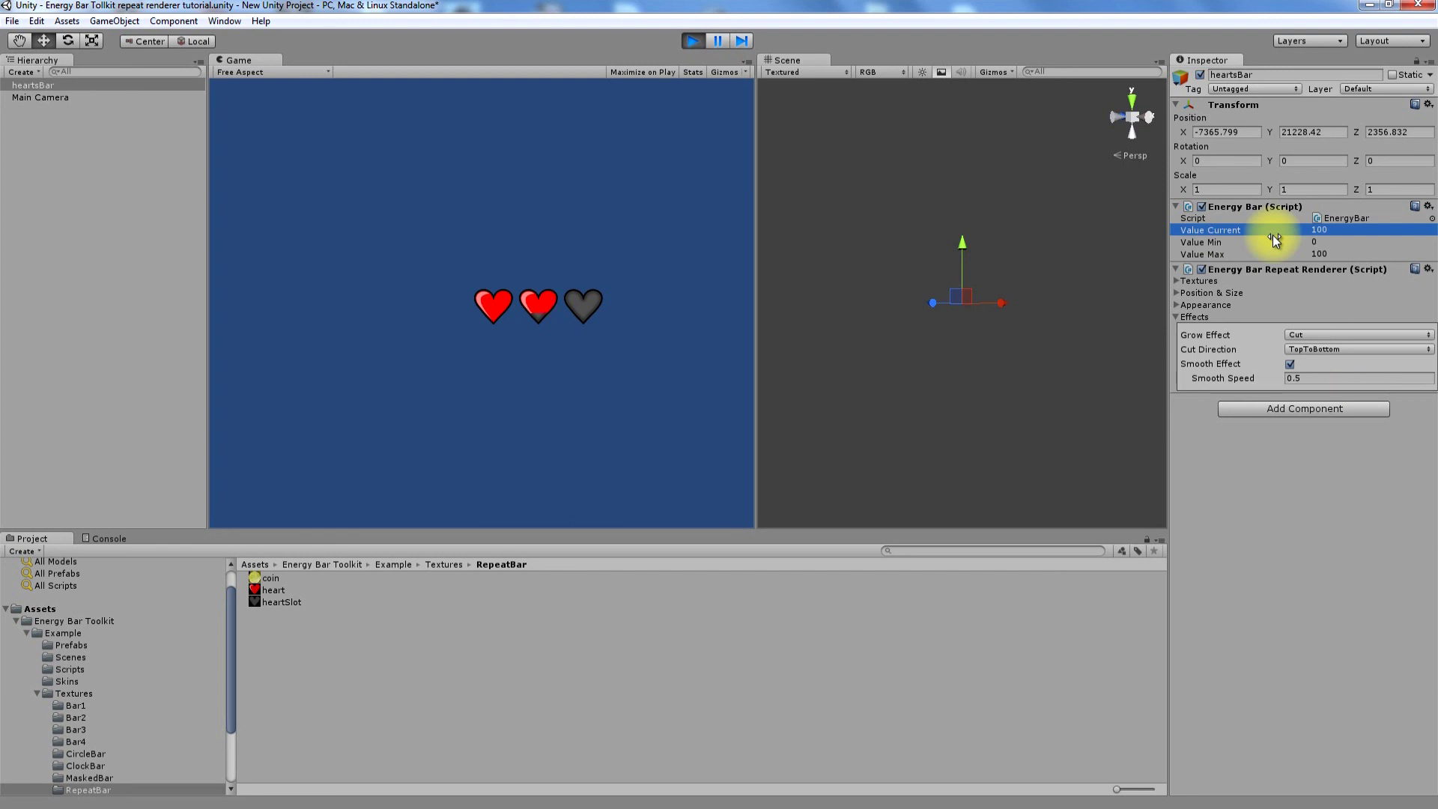
pyautogui.click(1305, 350)
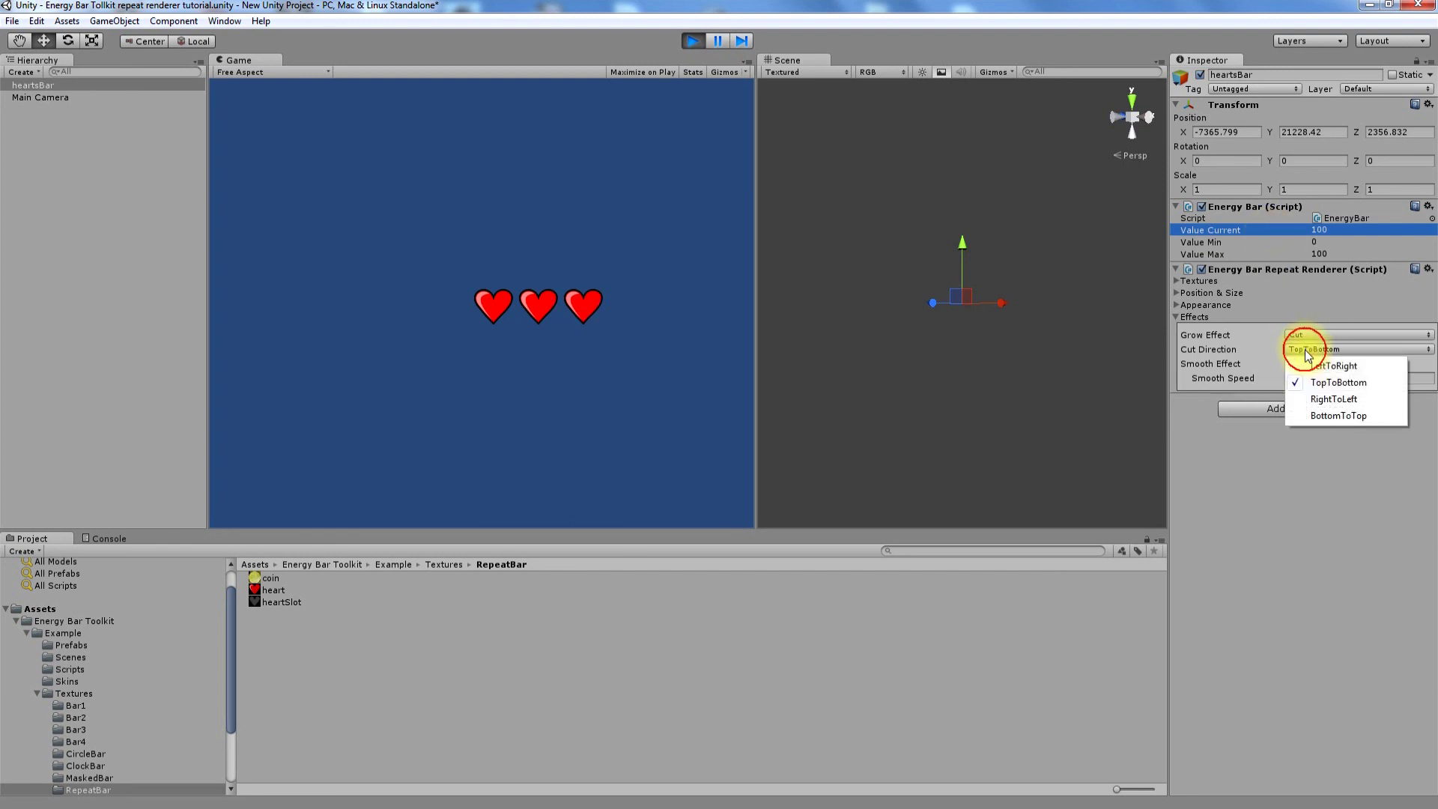
pyautogui.click(1312, 362)
pyautogui.moveTo(1234, 229); pyautogui.dragTo(967, 215)
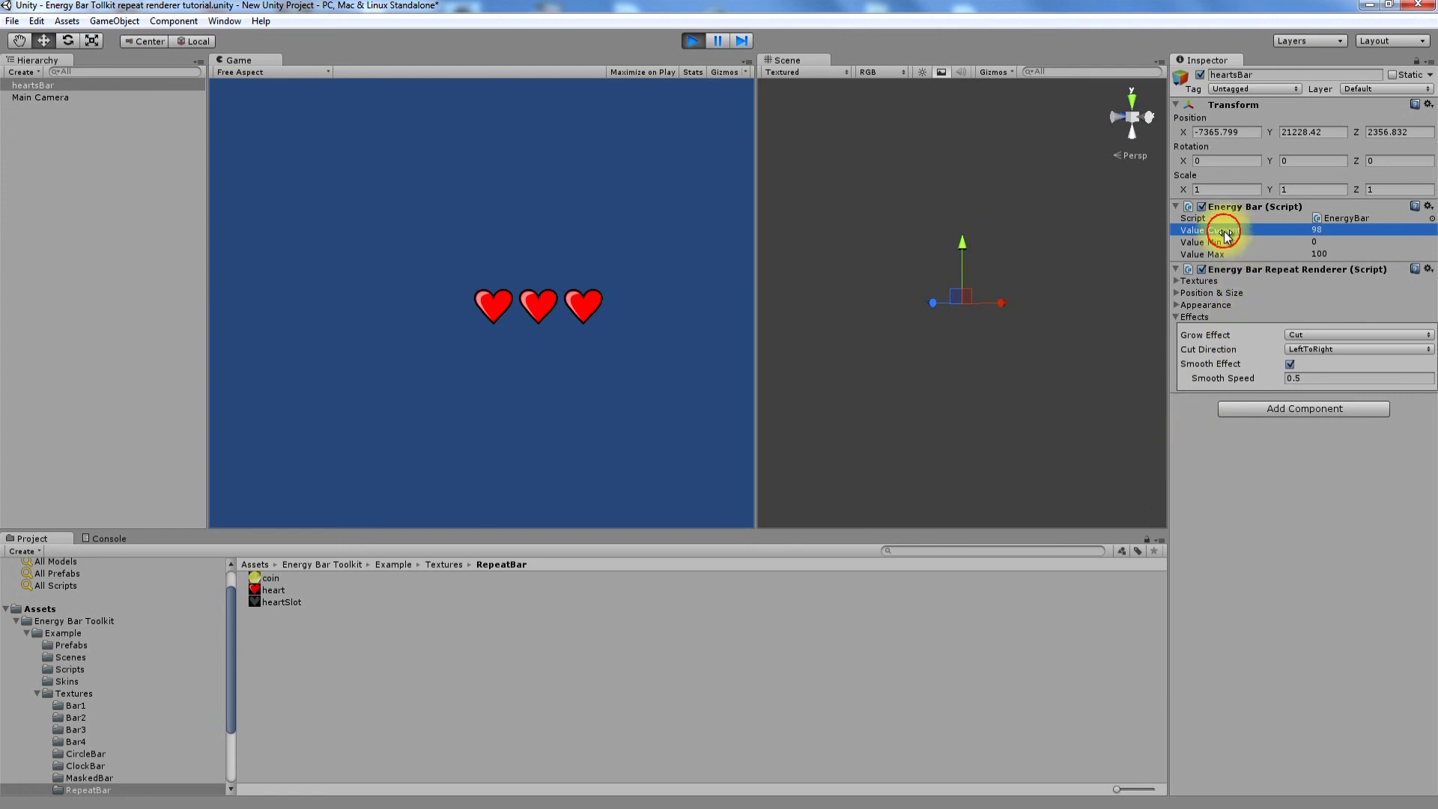
pyautogui.moveTo(1226, 234); pyautogui.dragTo(1203, 238)
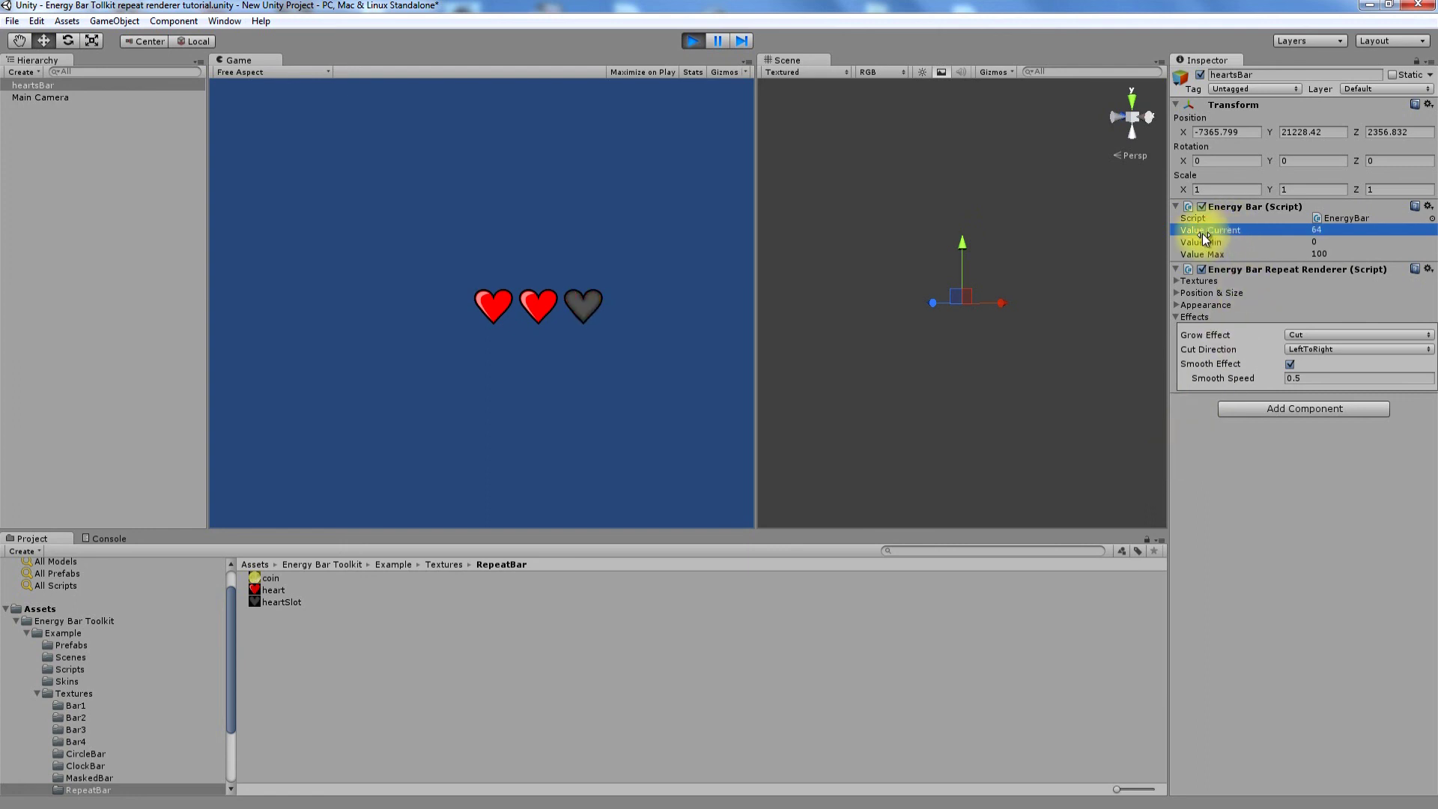